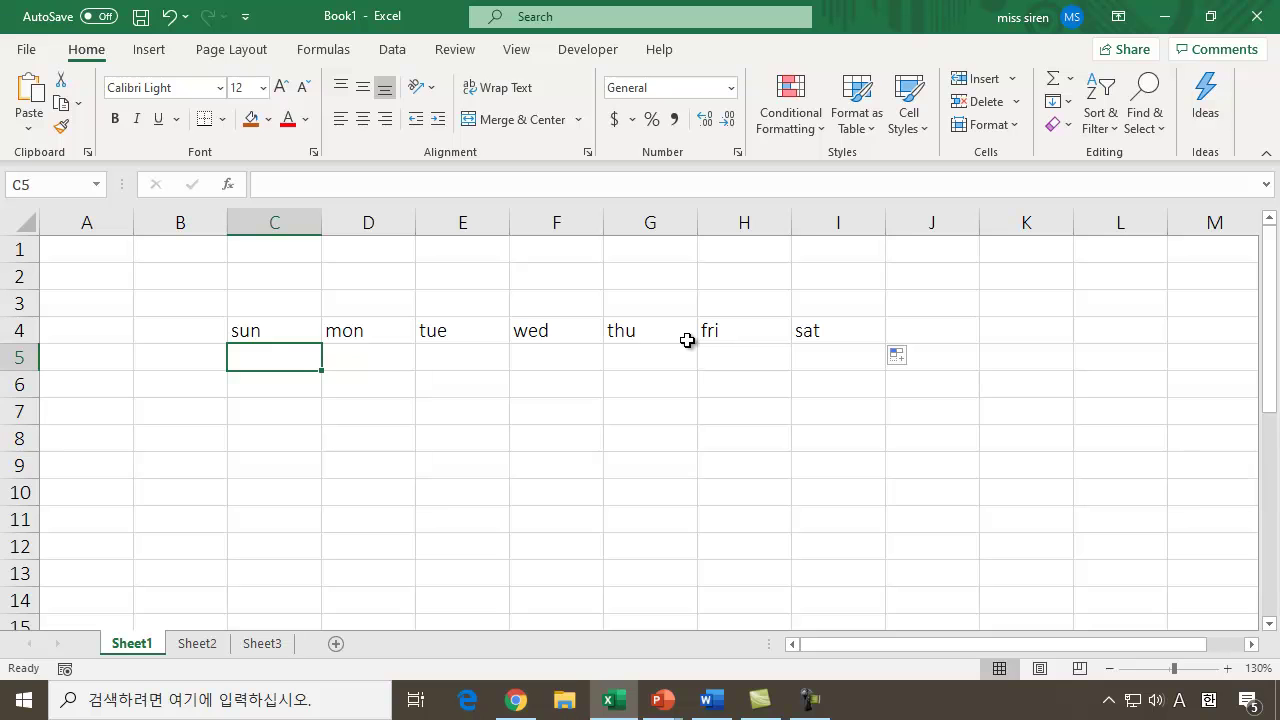
Enter the date 1-26 below the sun heading and fill the daily date series across to the sat column.
text(1-26)
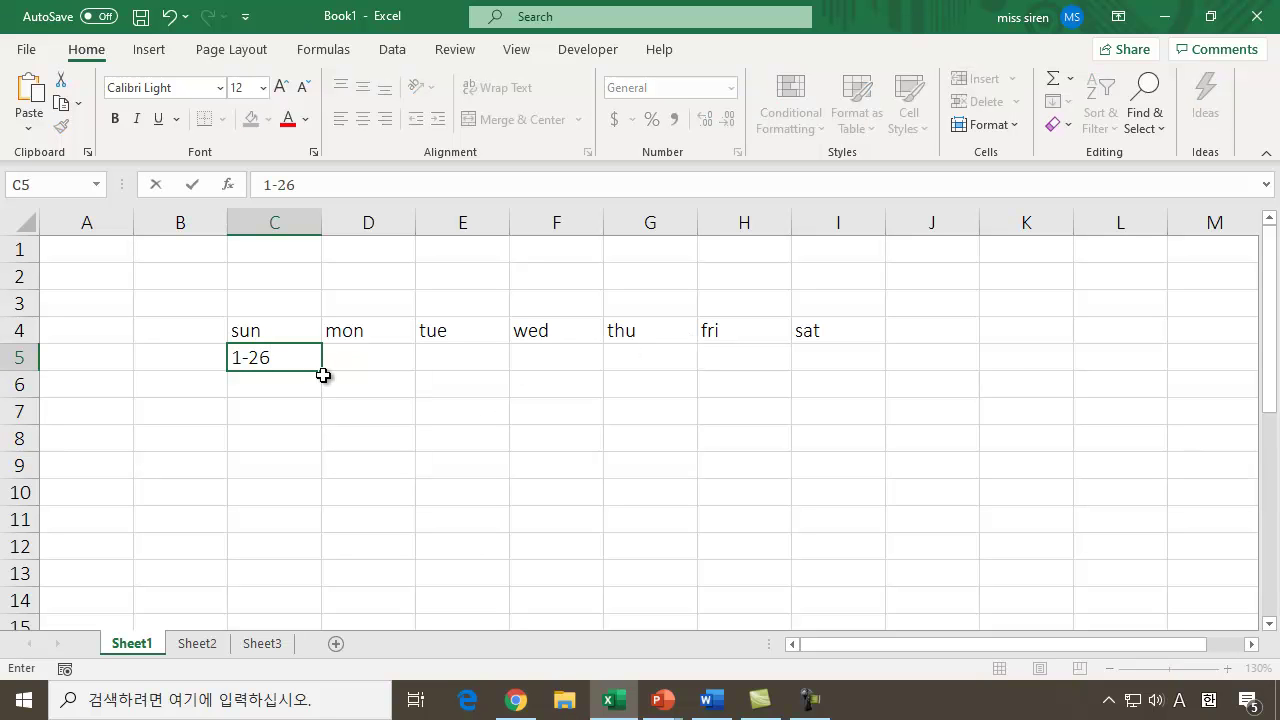
drag(324, 373, 872, 373)
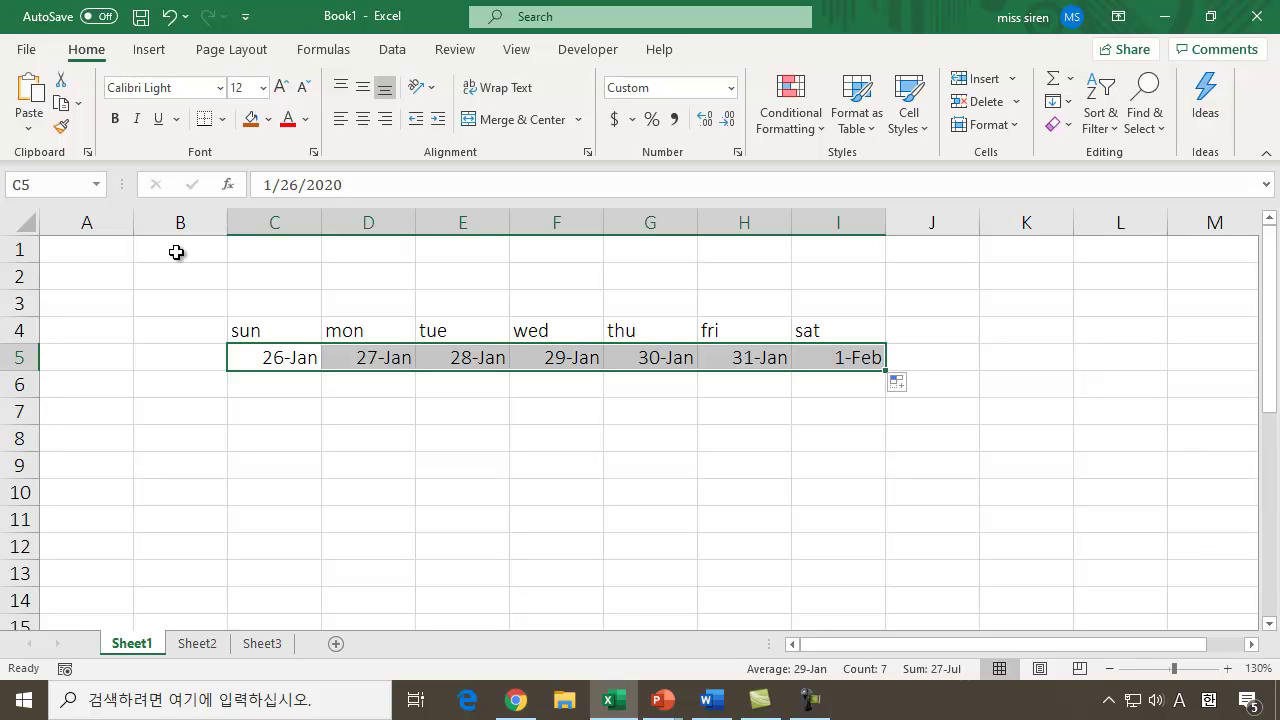
Merge and center cells B4:B5 and enter the heading "time" in the merged cell.
click(175, 328)
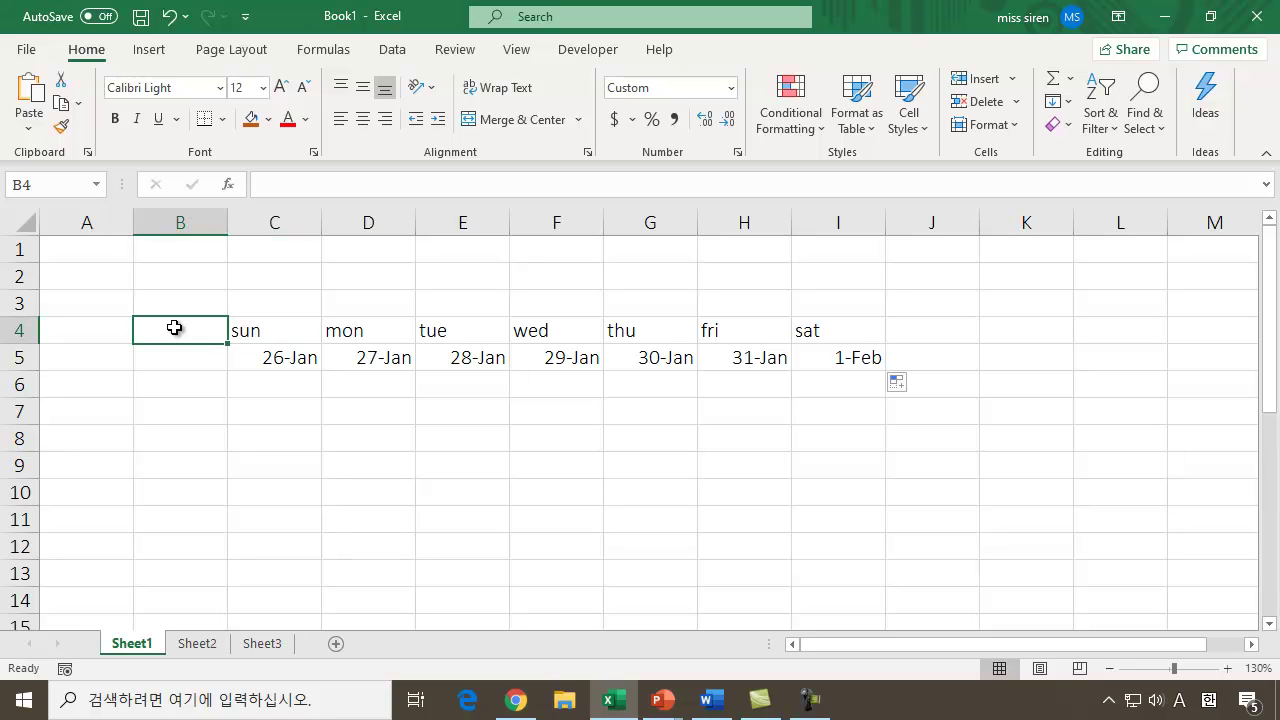
drag(173, 328, 171, 357)
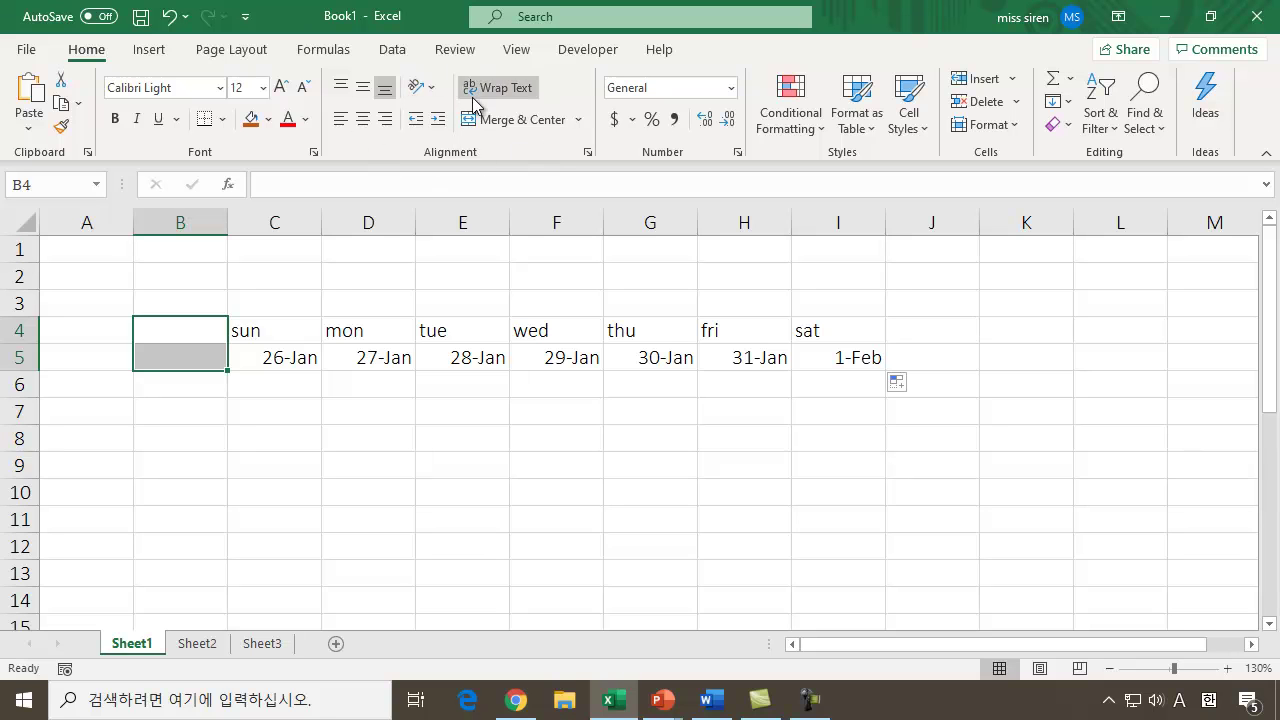
click(532, 121)
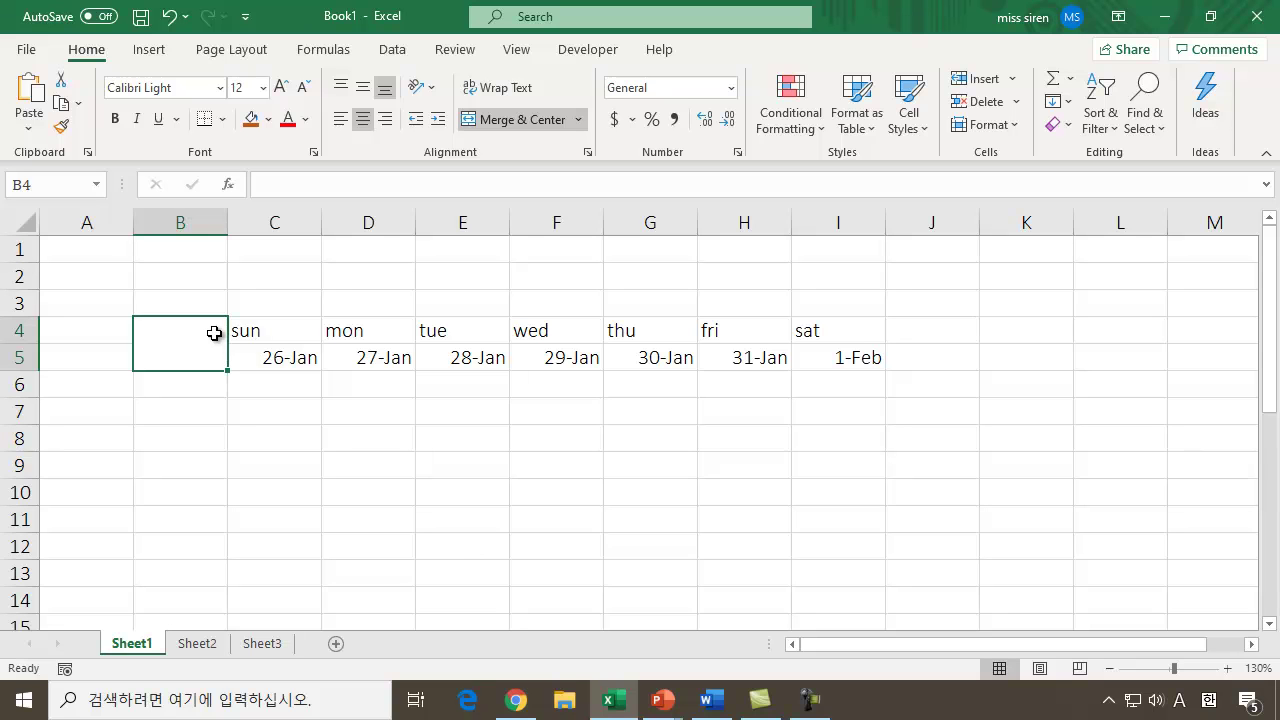
text(time)
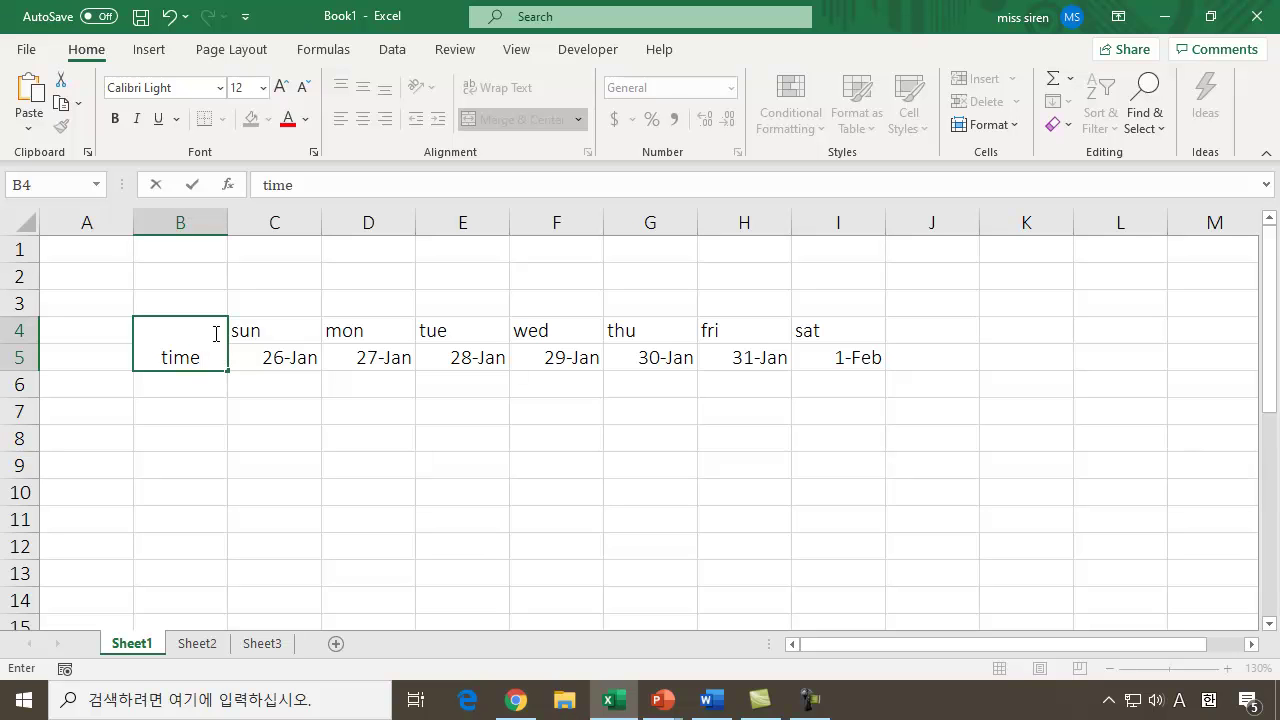
key(Return)
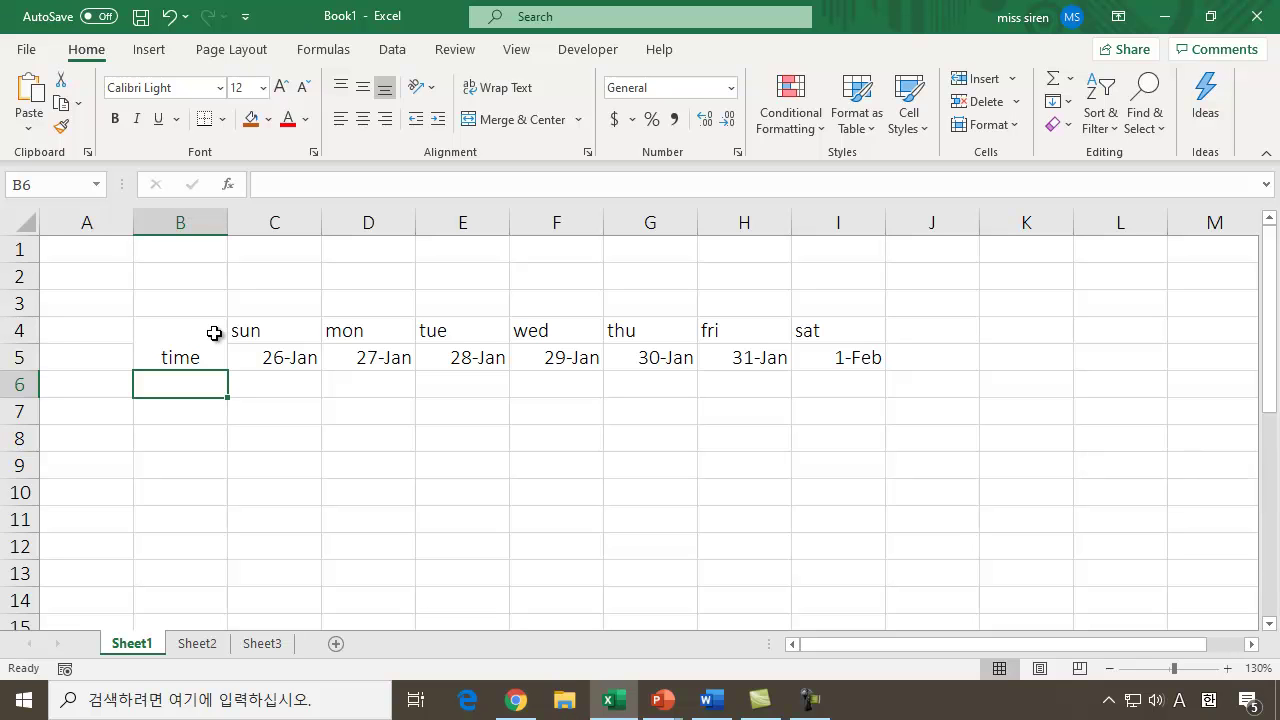
Enter 1:00 in B6 below the time heading and fill the hourly series down to 0:00 in B29.
text(1:00)
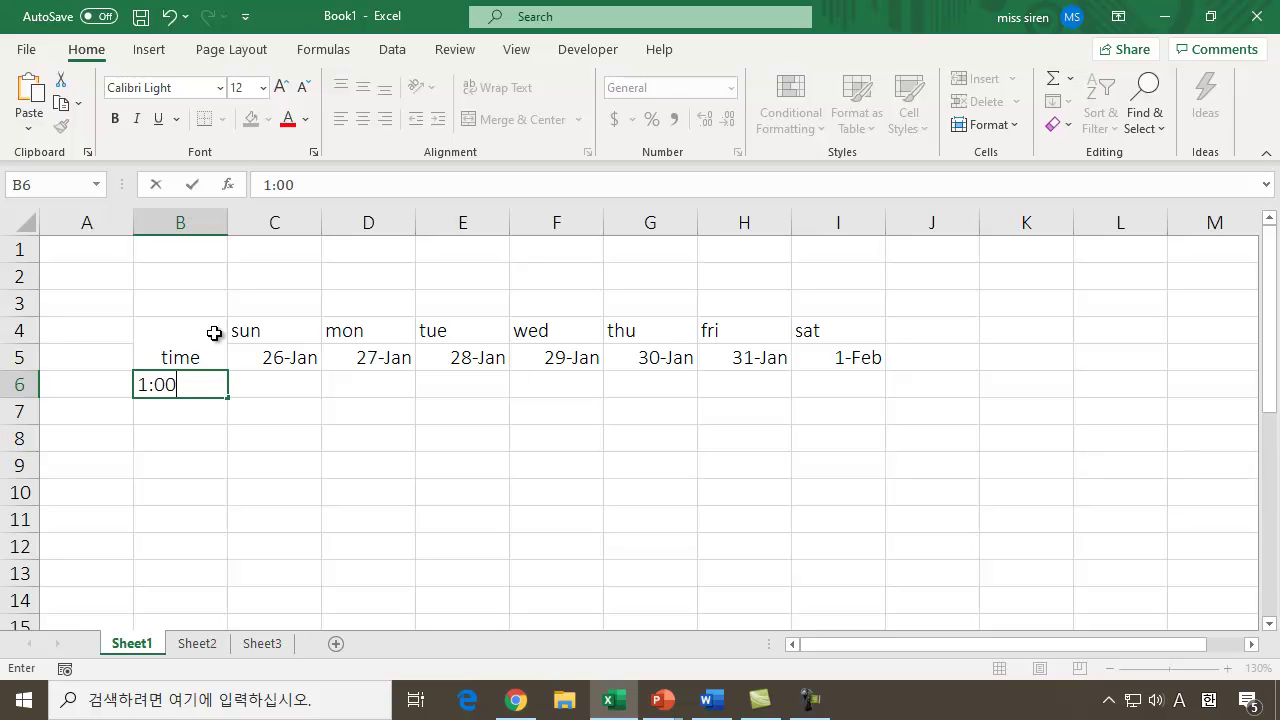
click(230, 397)
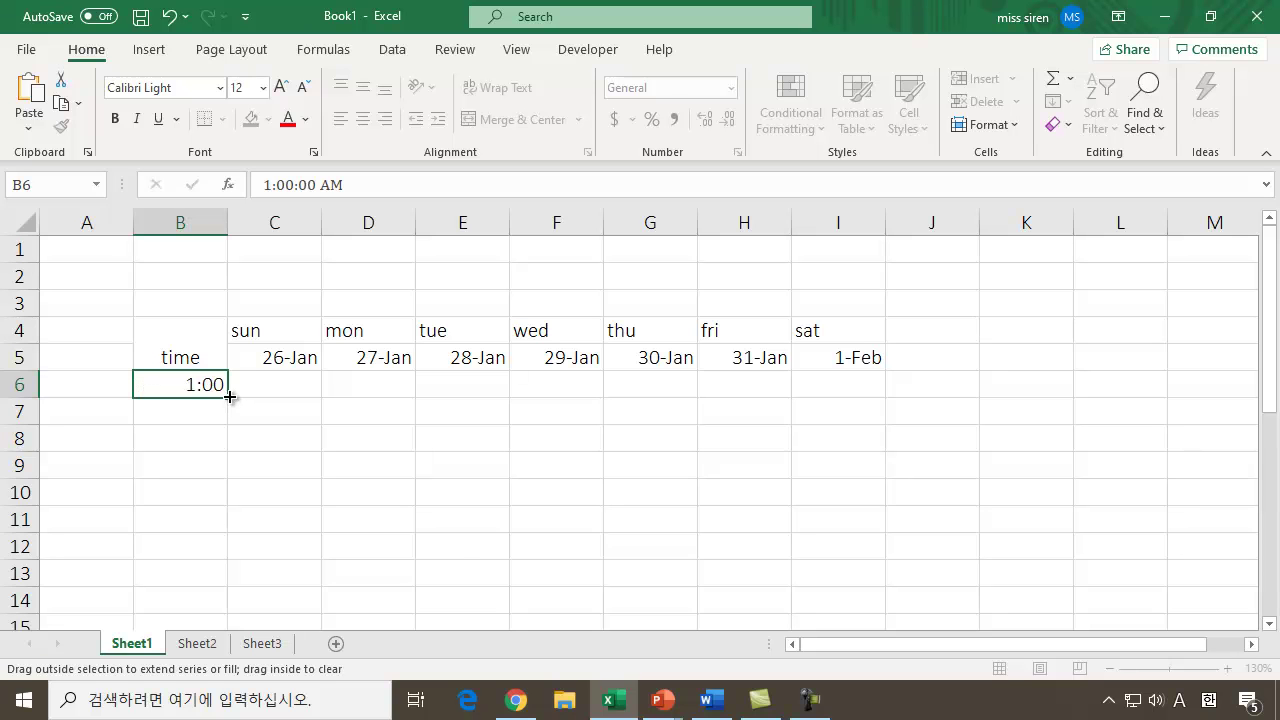
drag(230, 397, 205, 521)
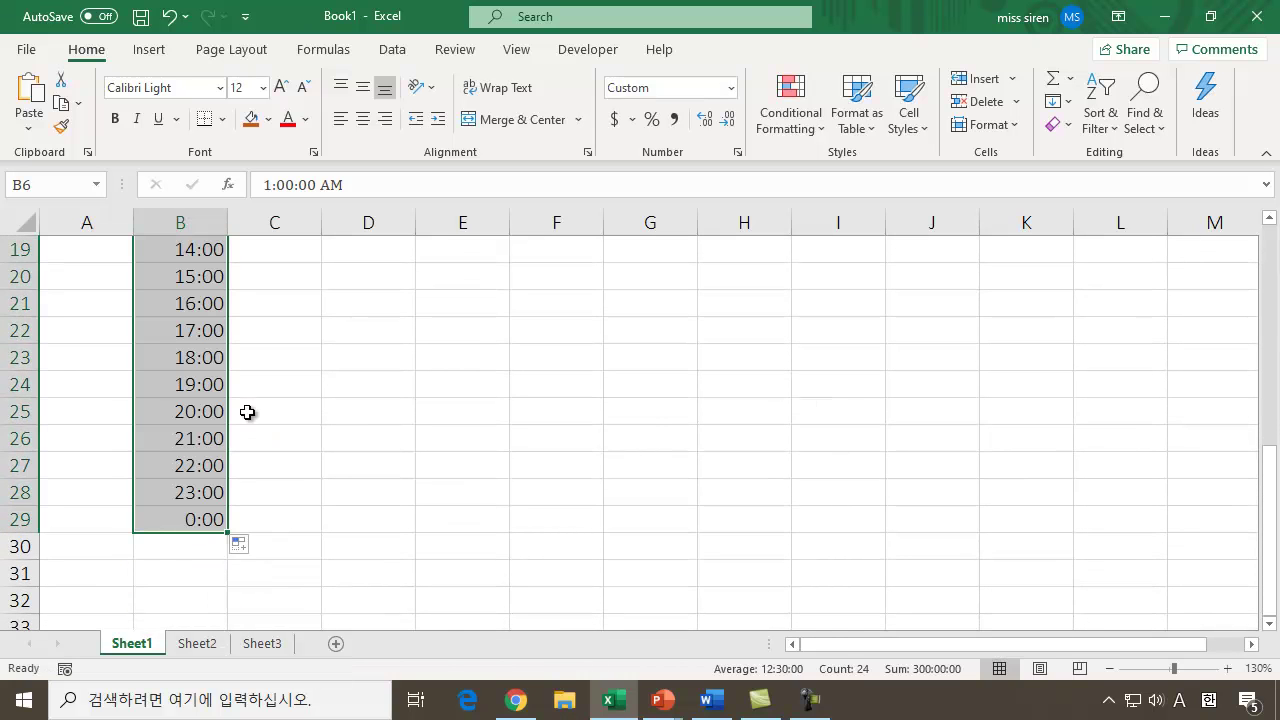
click(192, 518)
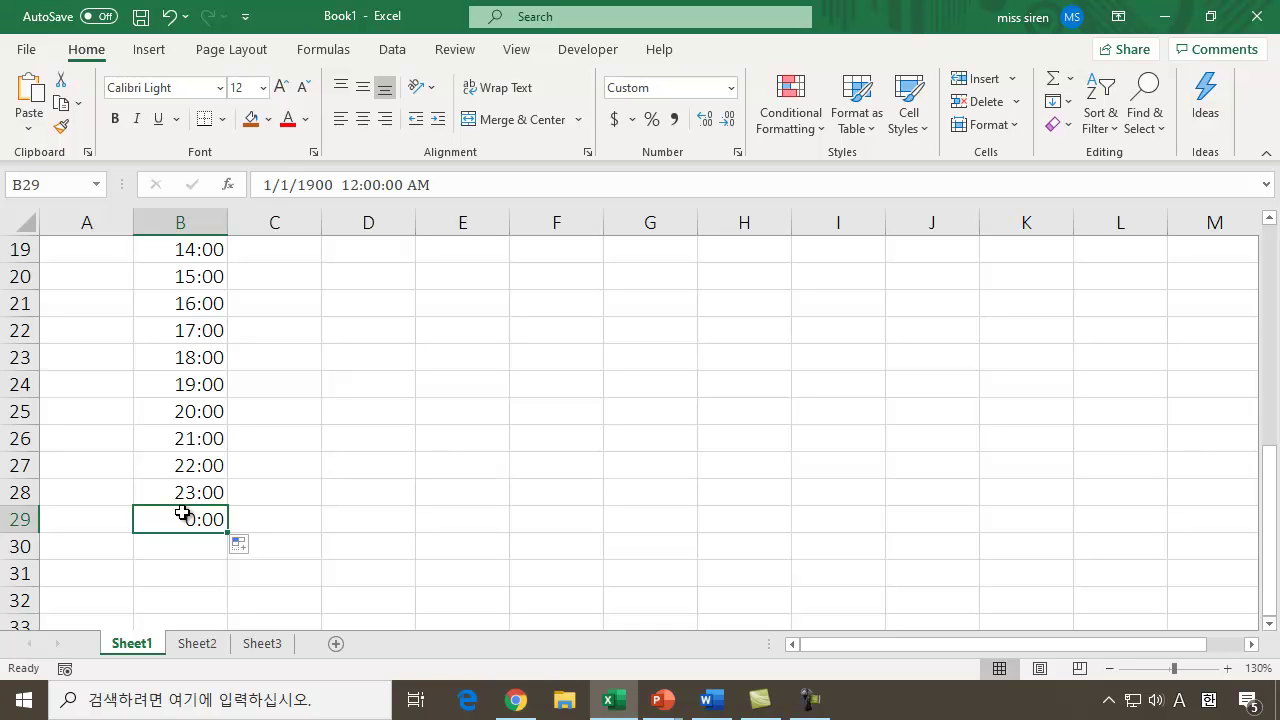
scroll(182, 513, up, 6)
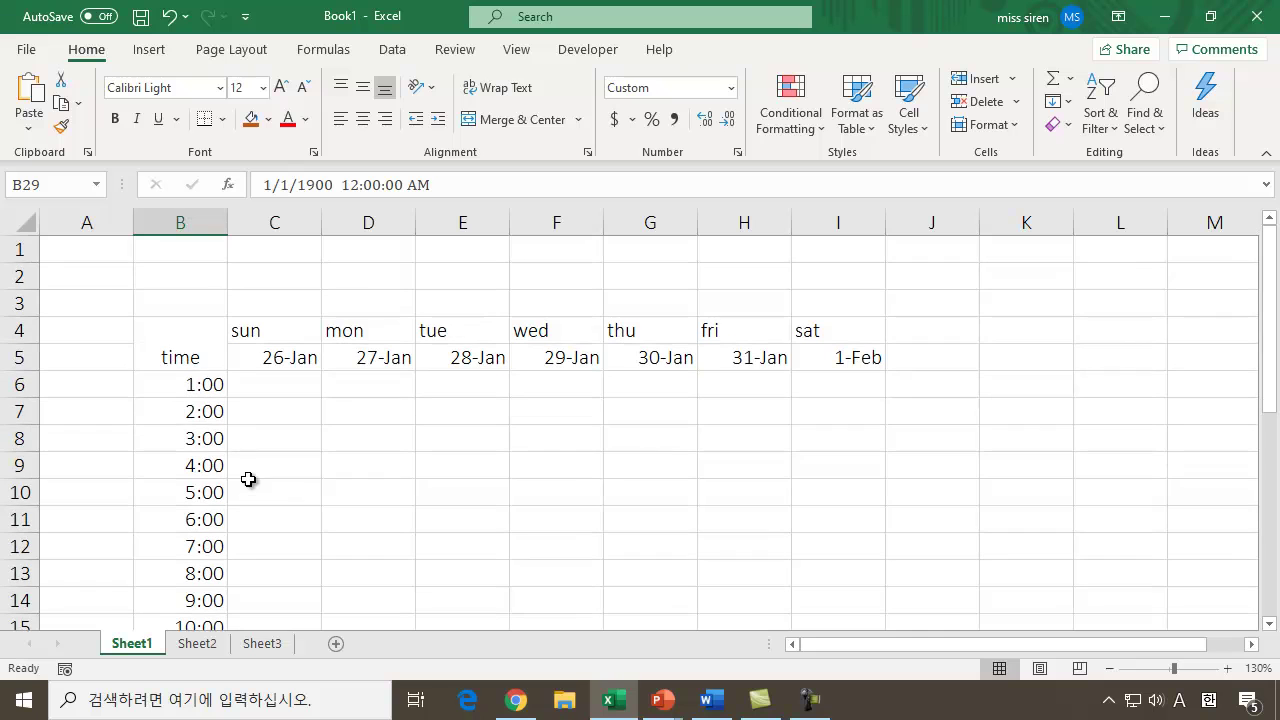
Fill the sun heading and its date, C4:C5, with light blue.
click(280, 328)
click(279, 355)
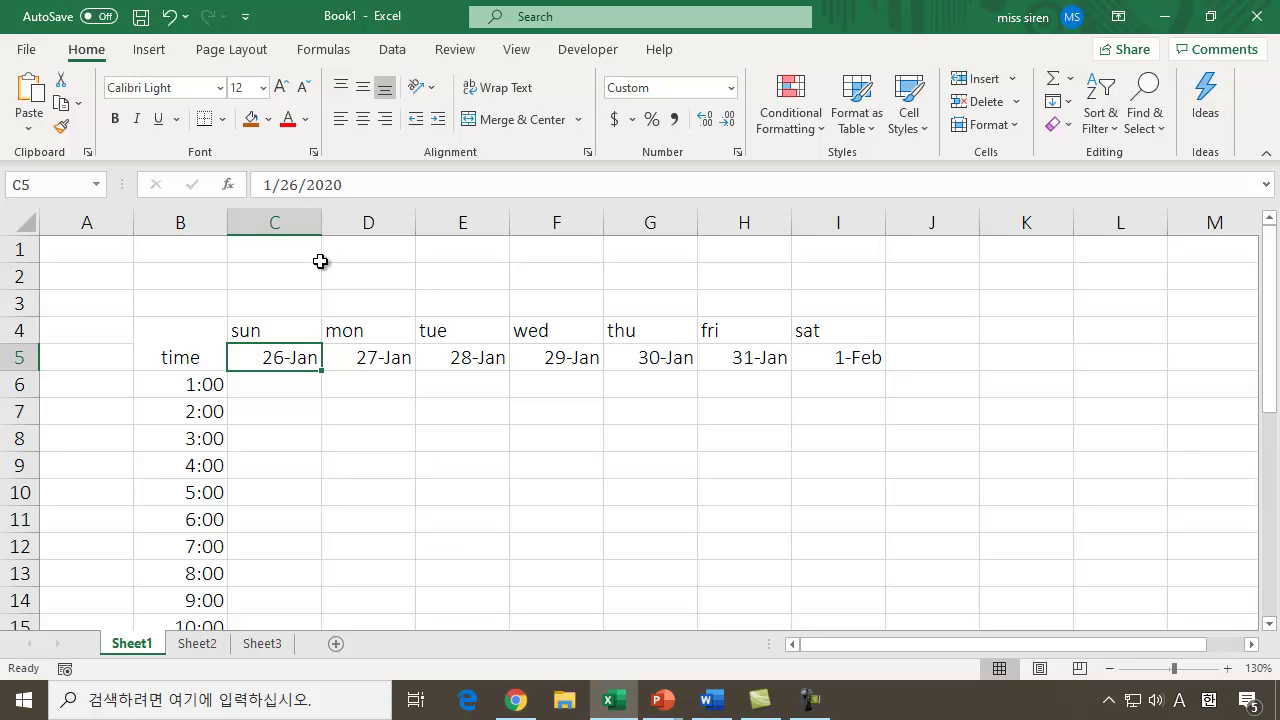
click(266, 325)
drag(265, 325, 271, 356)
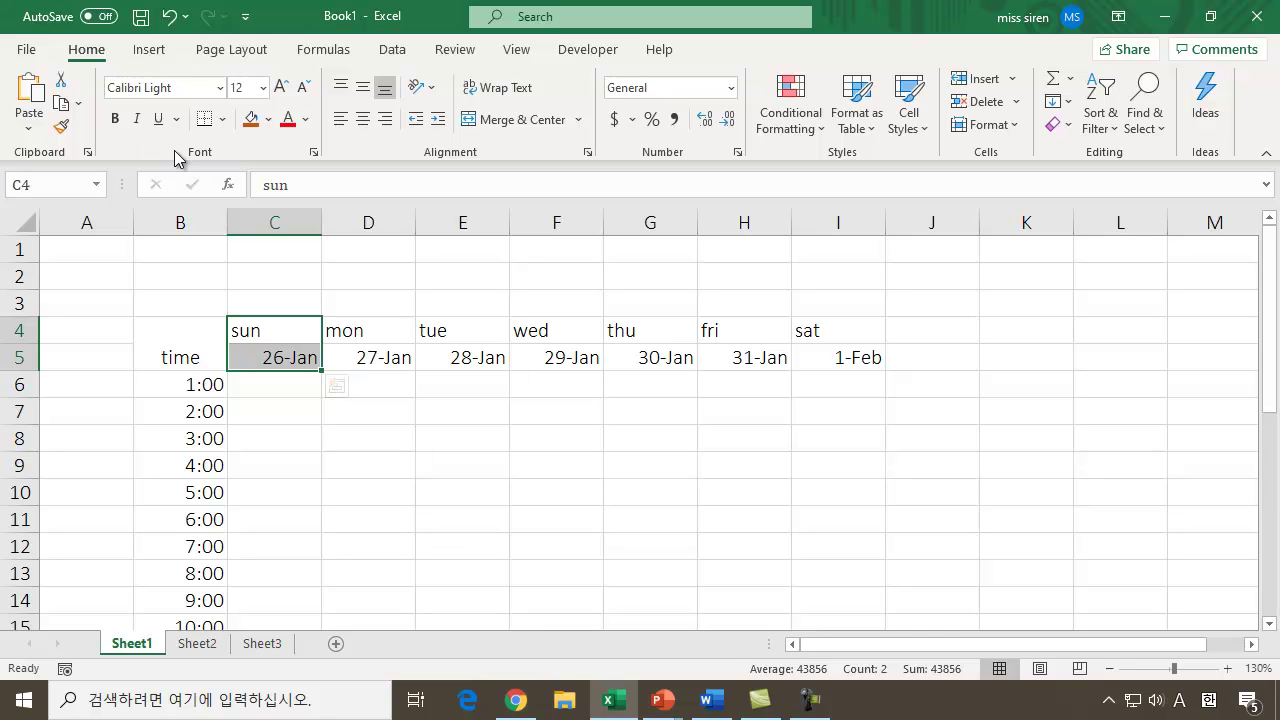
click(268, 121)
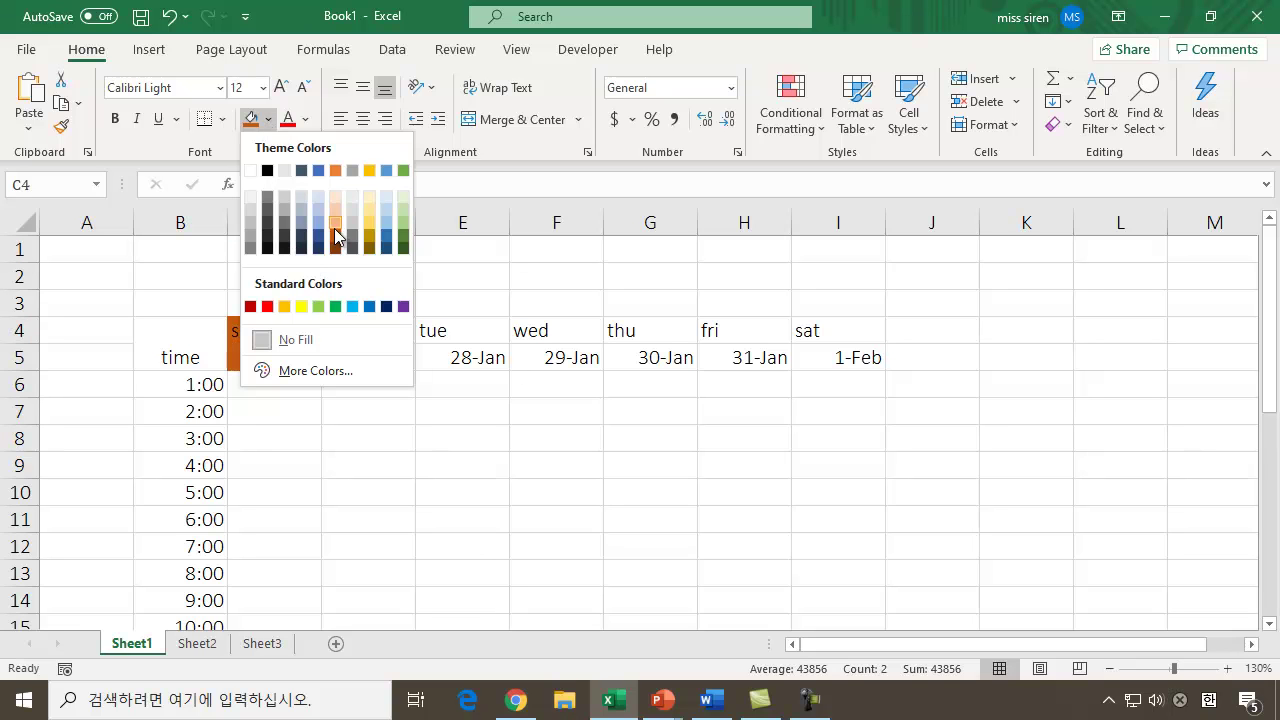
click(318, 198)
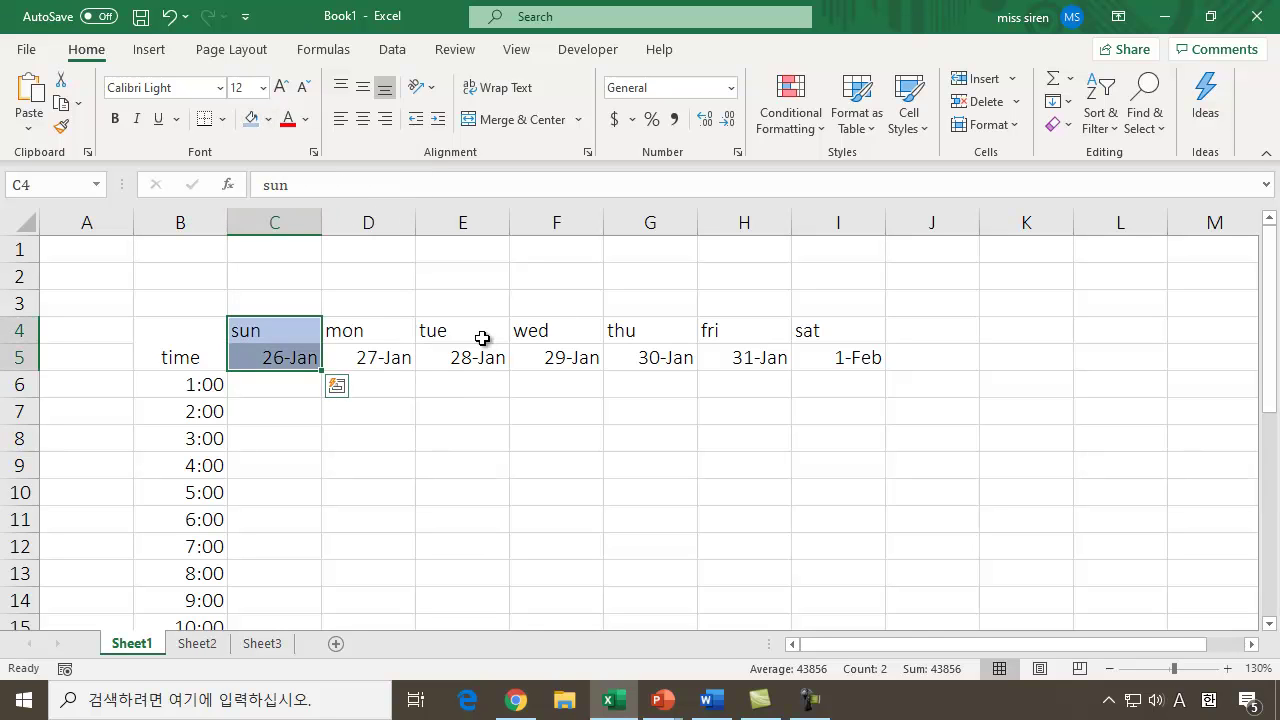
Fill the mon heading and date cells with very light orange and the tue cells with light gold.
drag(365, 330, 365, 363)
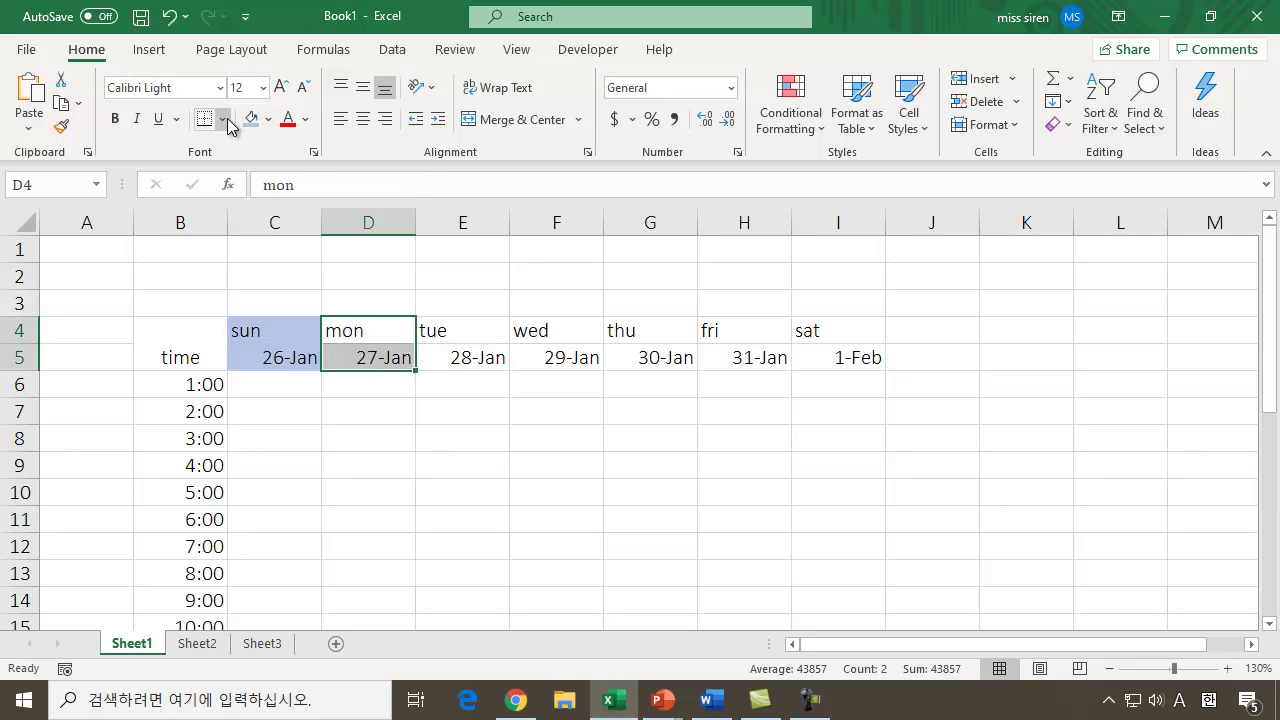
click(268, 119)
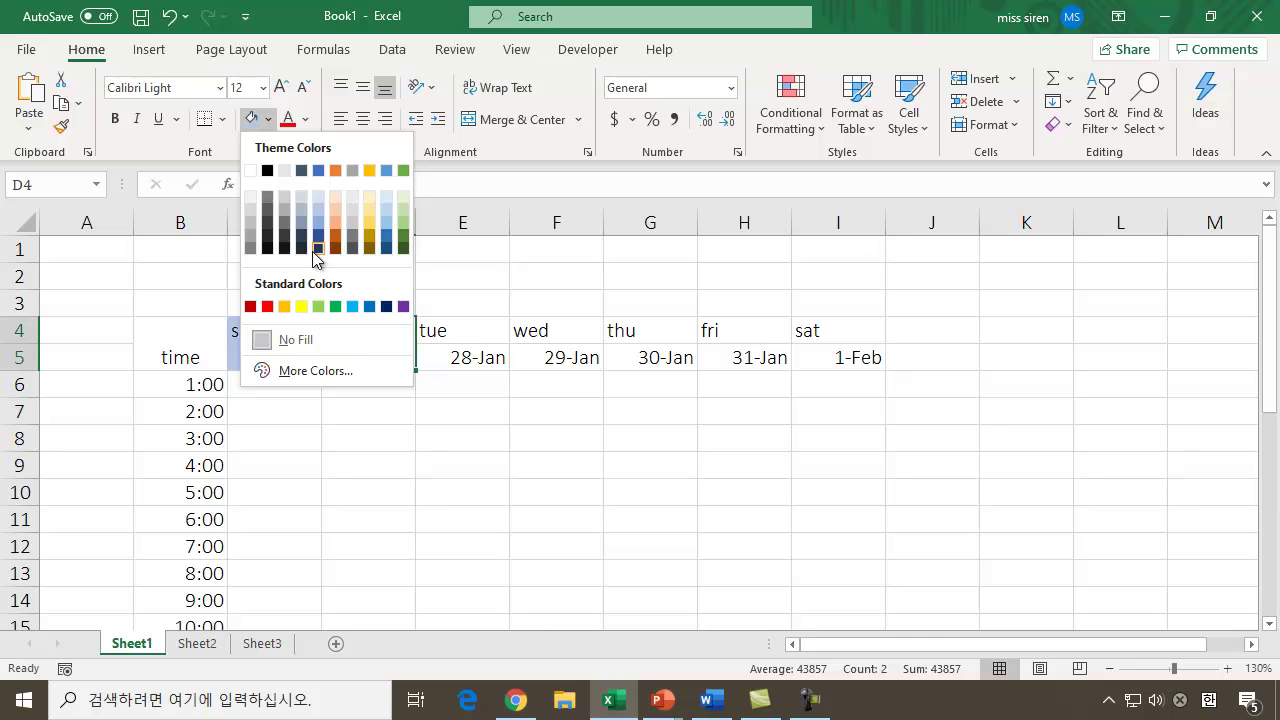
click(337, 204)
drag(460, 337, 469, 358)
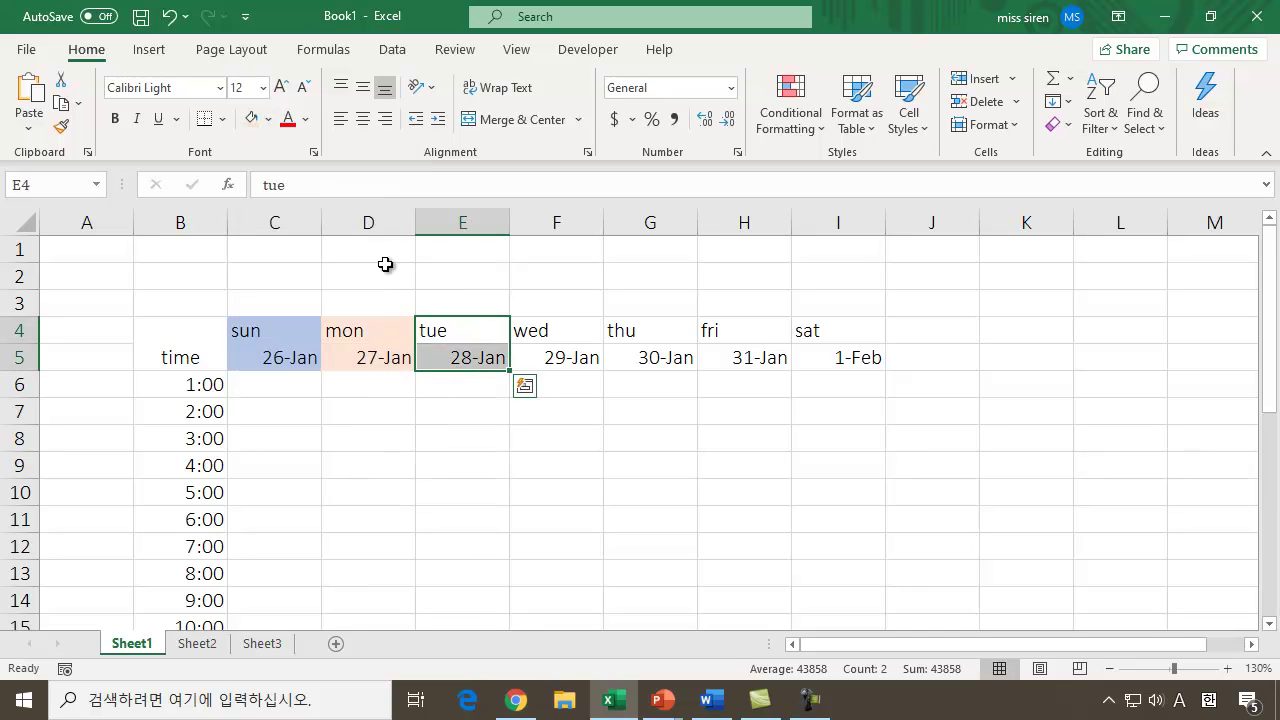
click(268, 119)
click(369, 208)
Fill the wed heading and date cells with light green and the thu cells with light orange.
drag(530, 334, 539, 338)
click(268, 119)
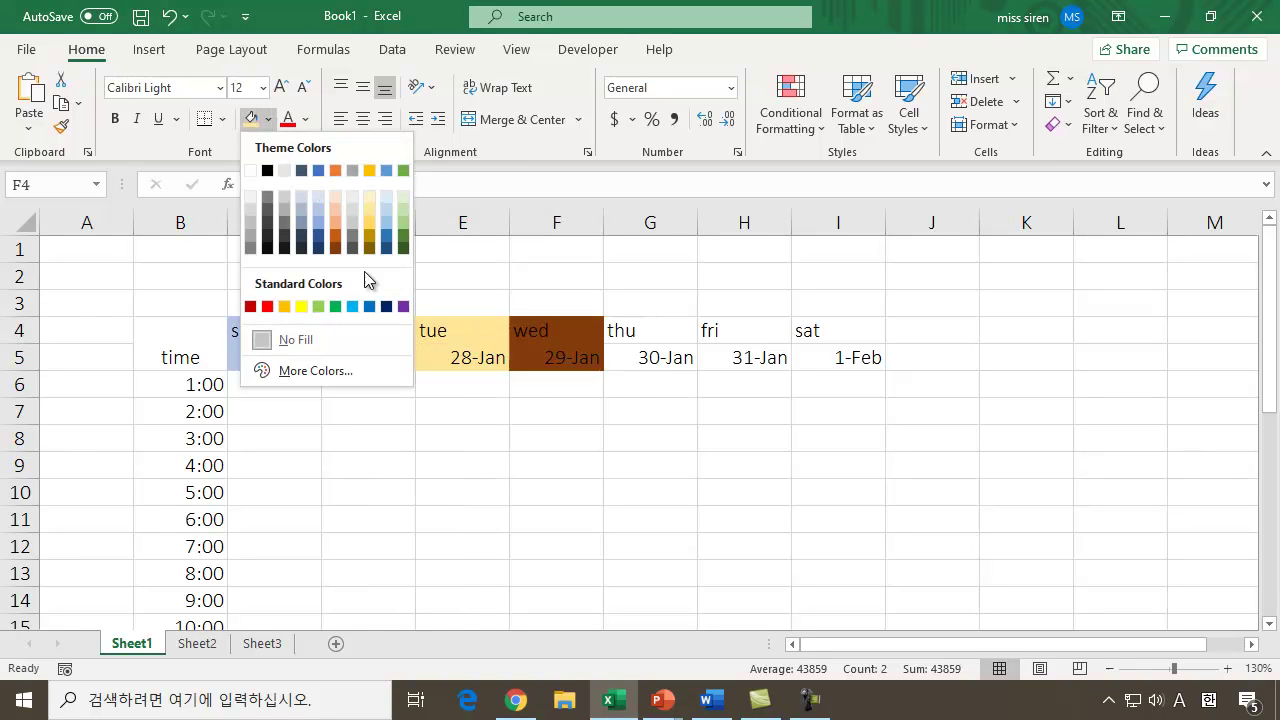
click(401, 216)
drag(615, 331, 640, 352)
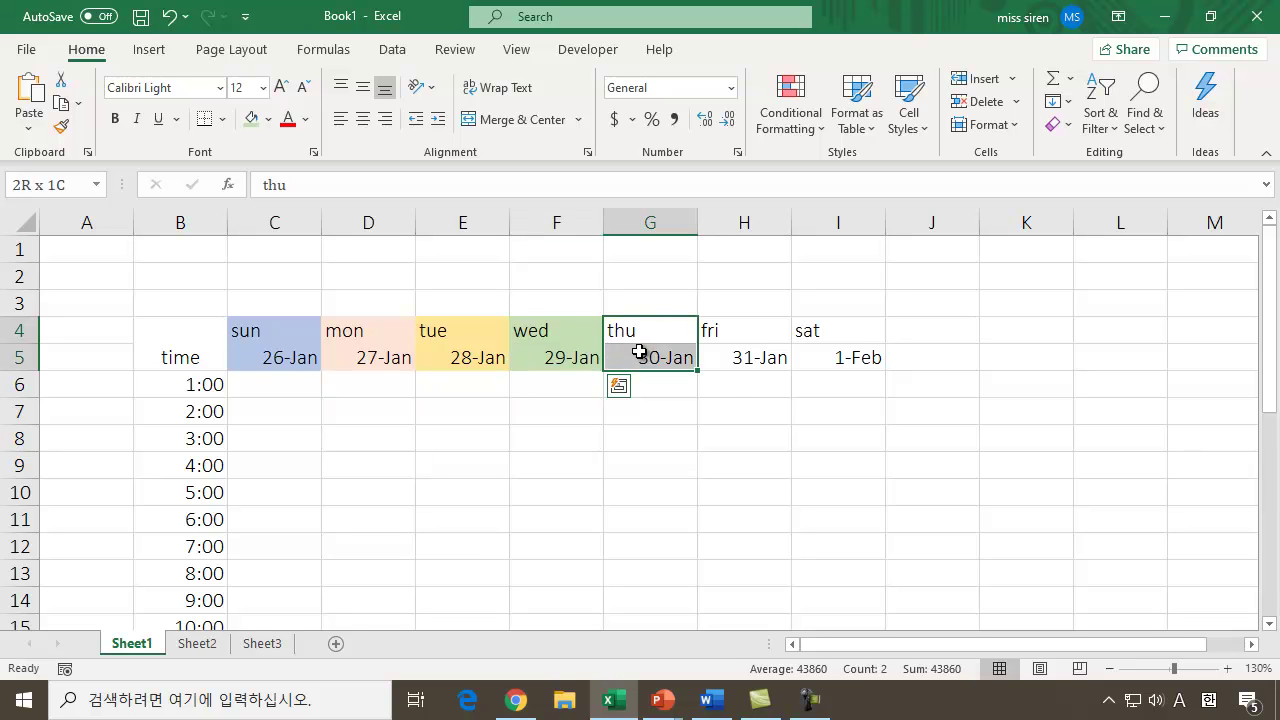
click(268, 119)
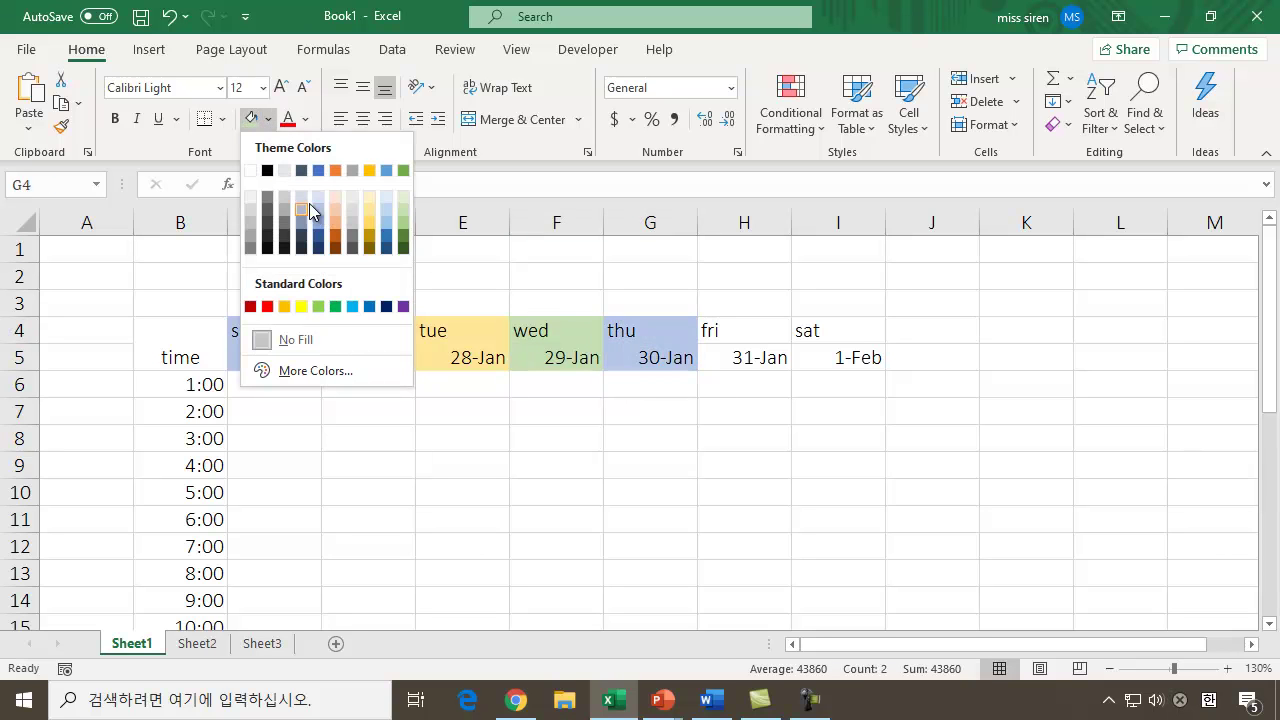
click(402, 212)
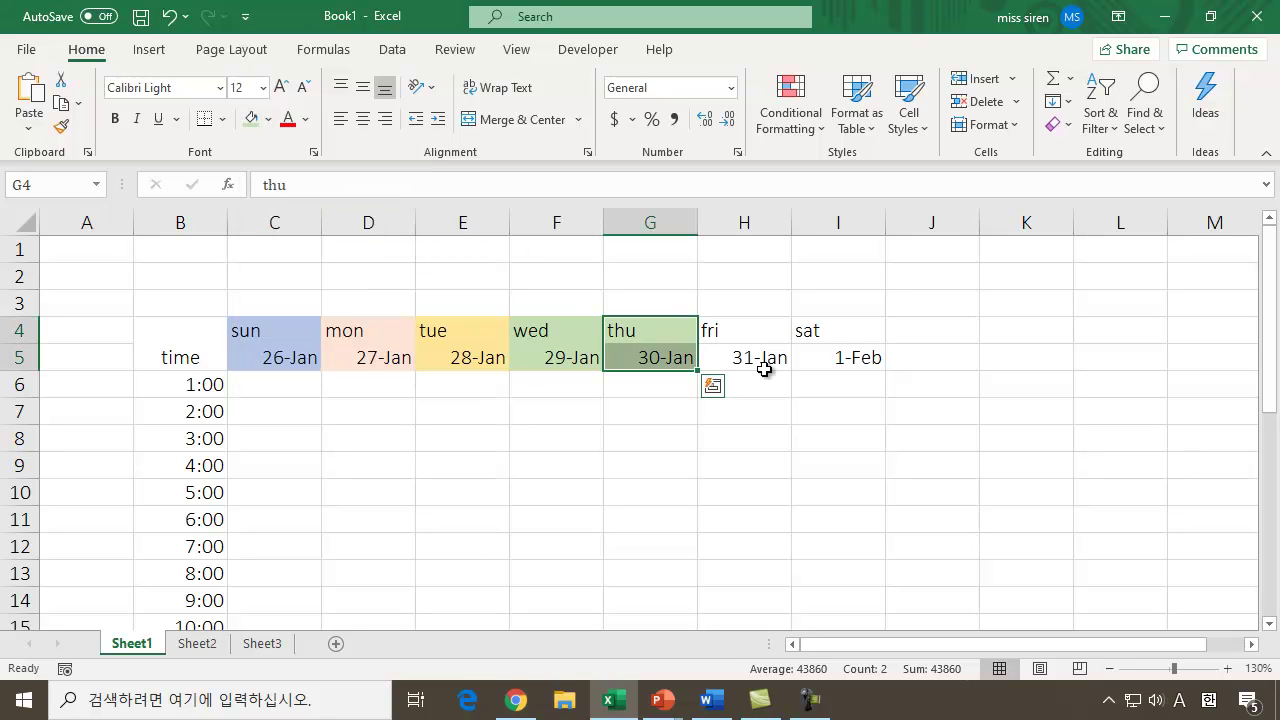
click(268, 119)
click(335, 211)
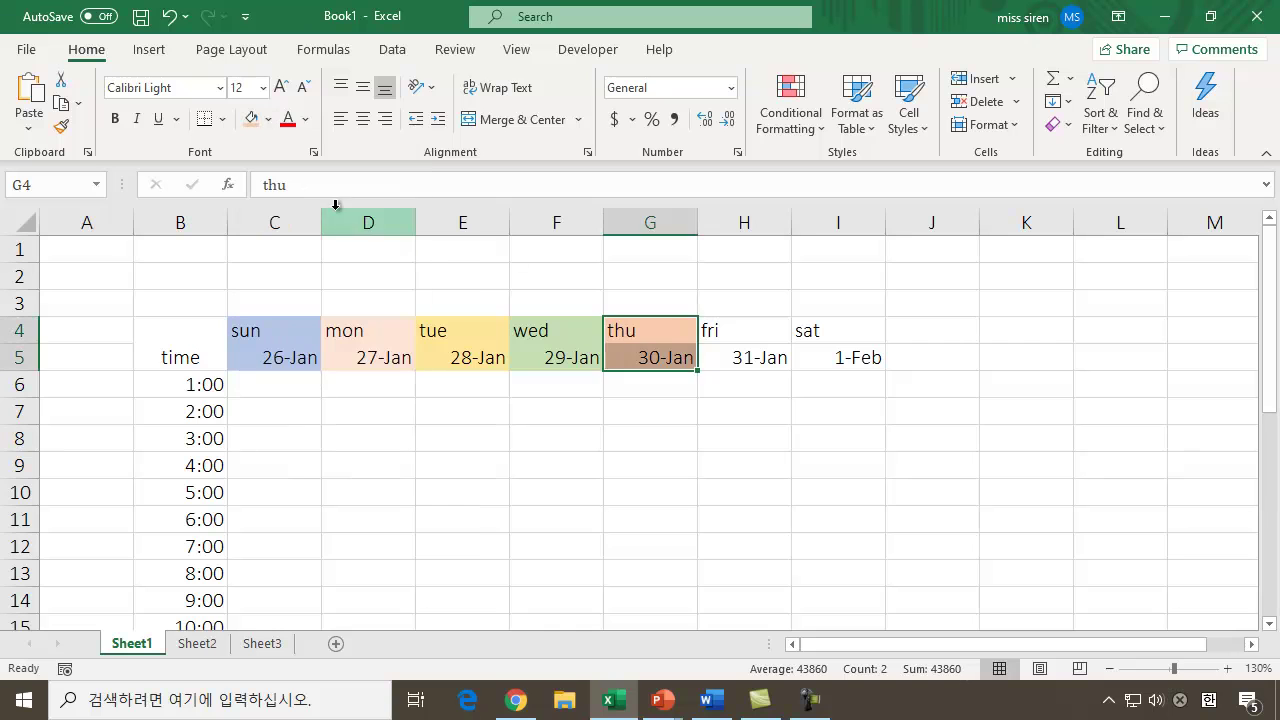
Fill the fri heading and its date with a pink chosen from the additional standard colors.
click(749, 331)
drag(749, 331, 752, 357)
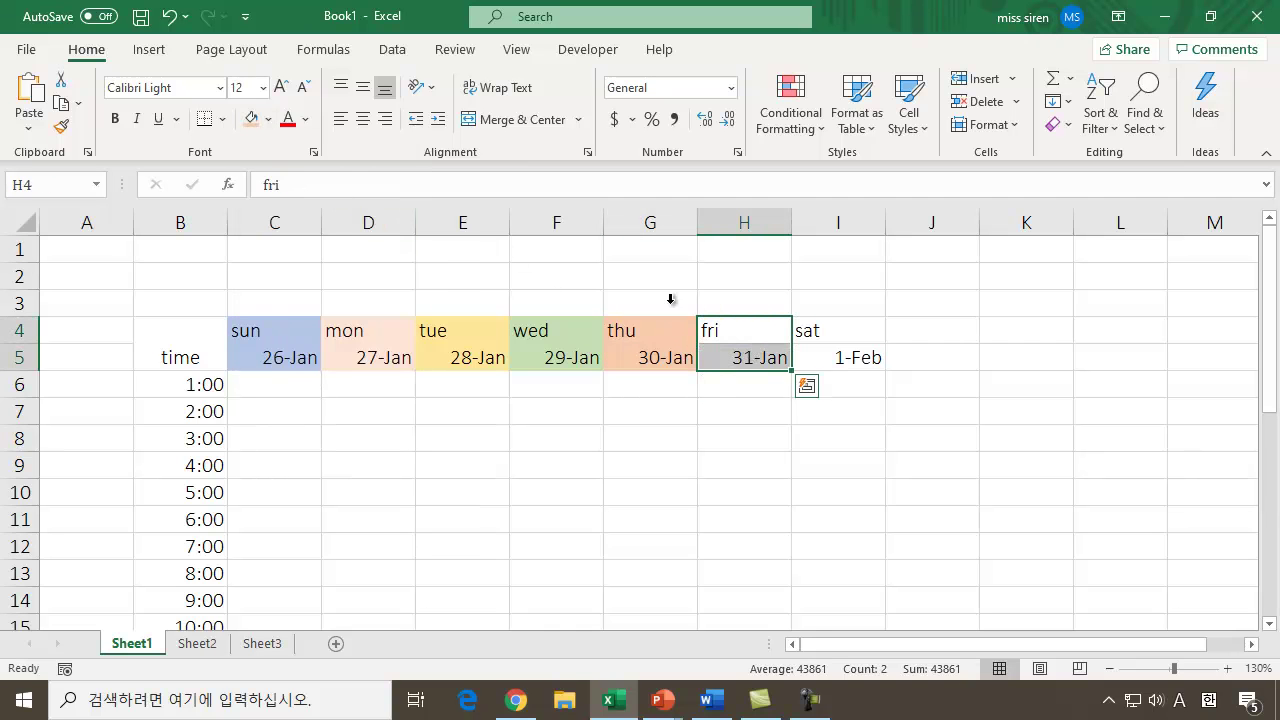
click(268, 119)
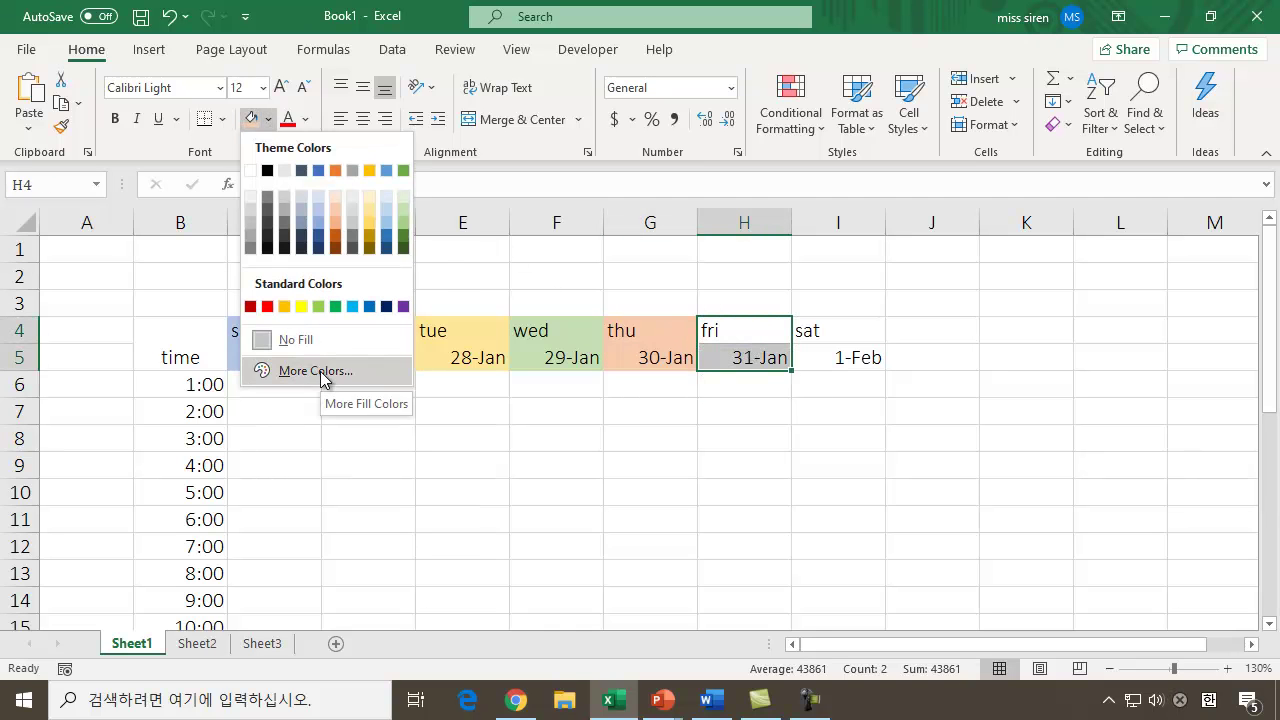
click(318, 371)
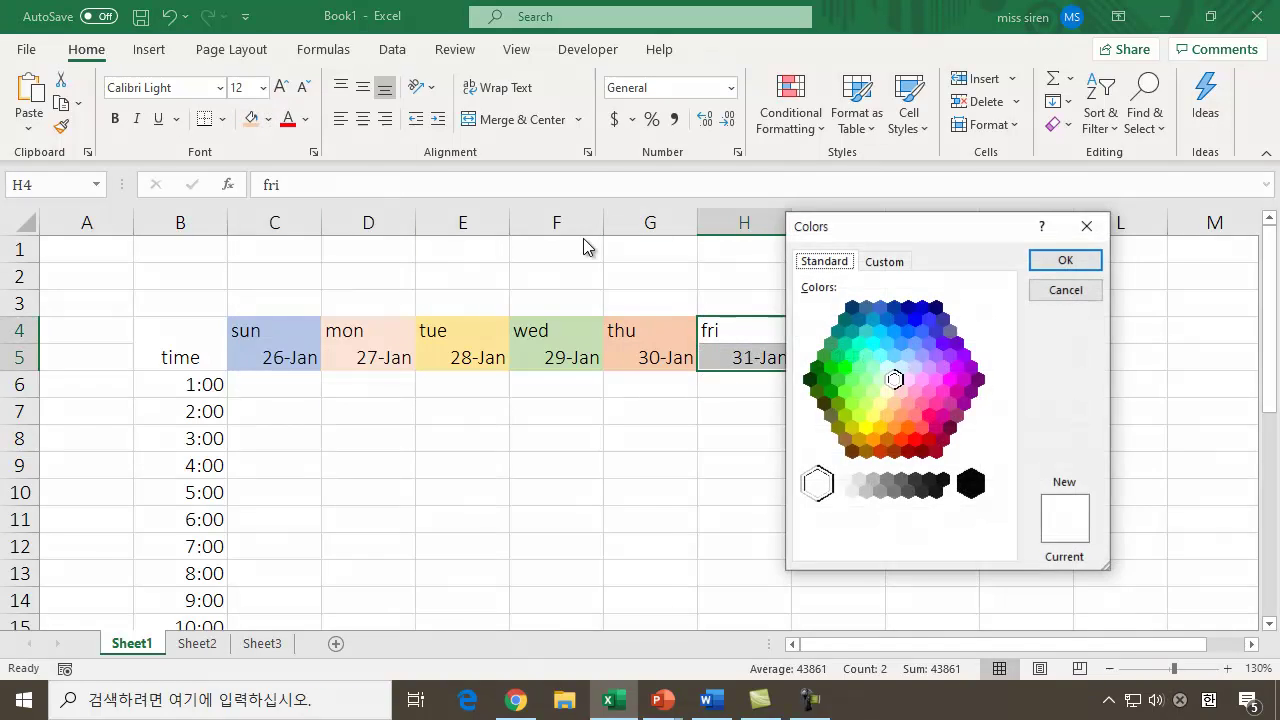
click(860, 367)
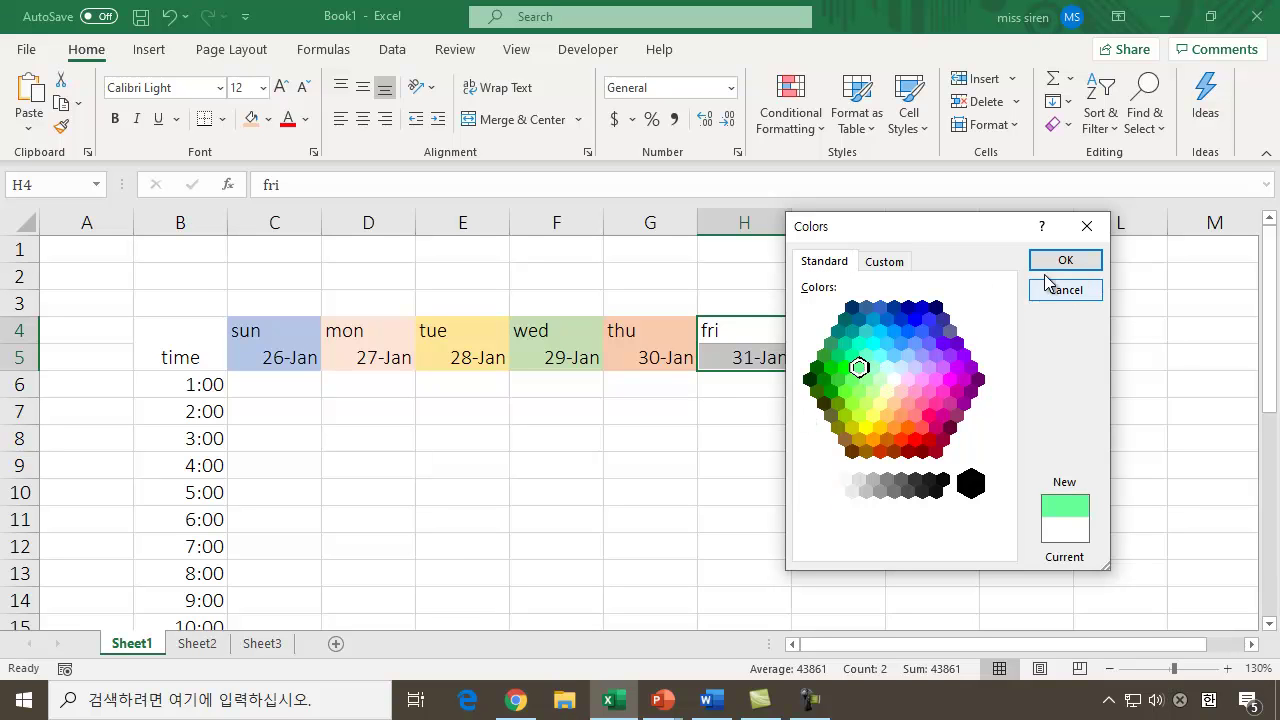
click(921, 379)
click(1065, 260)
Fill the sat heading and its date with a light yellow-orange chosen from the additional standard colors.
drag(826, 330, 851, 356)
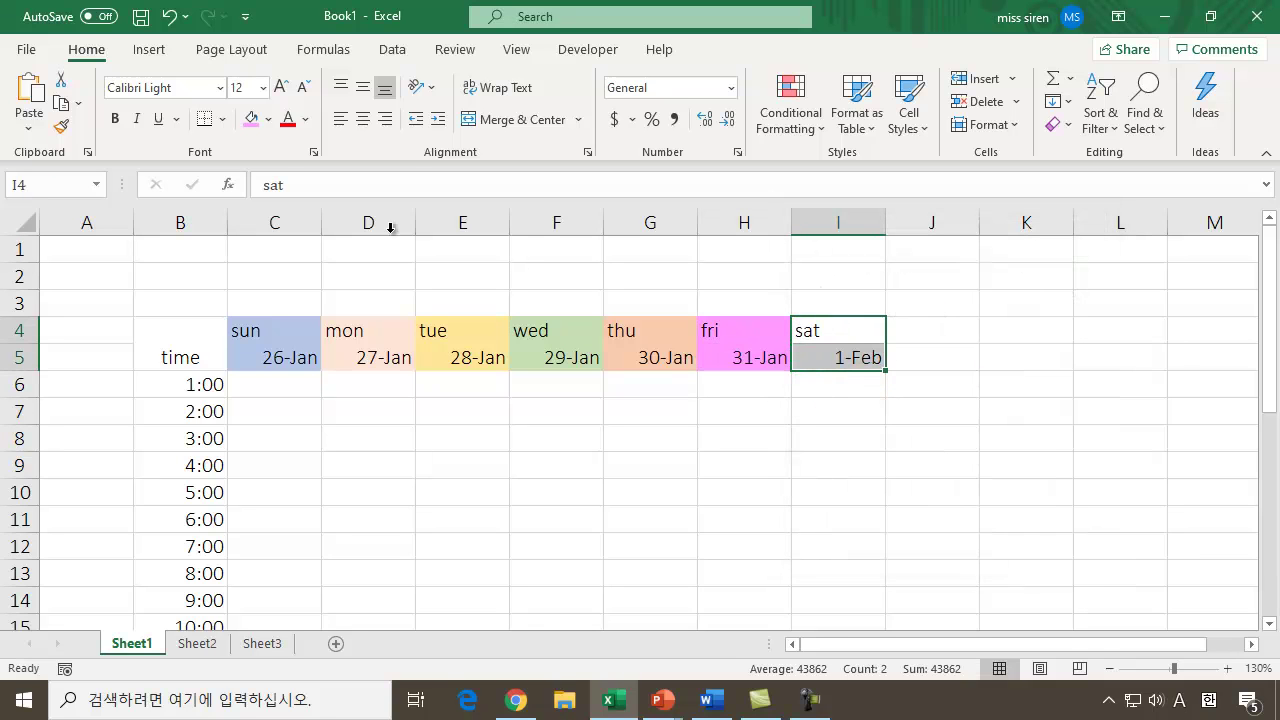
click(268, 119)
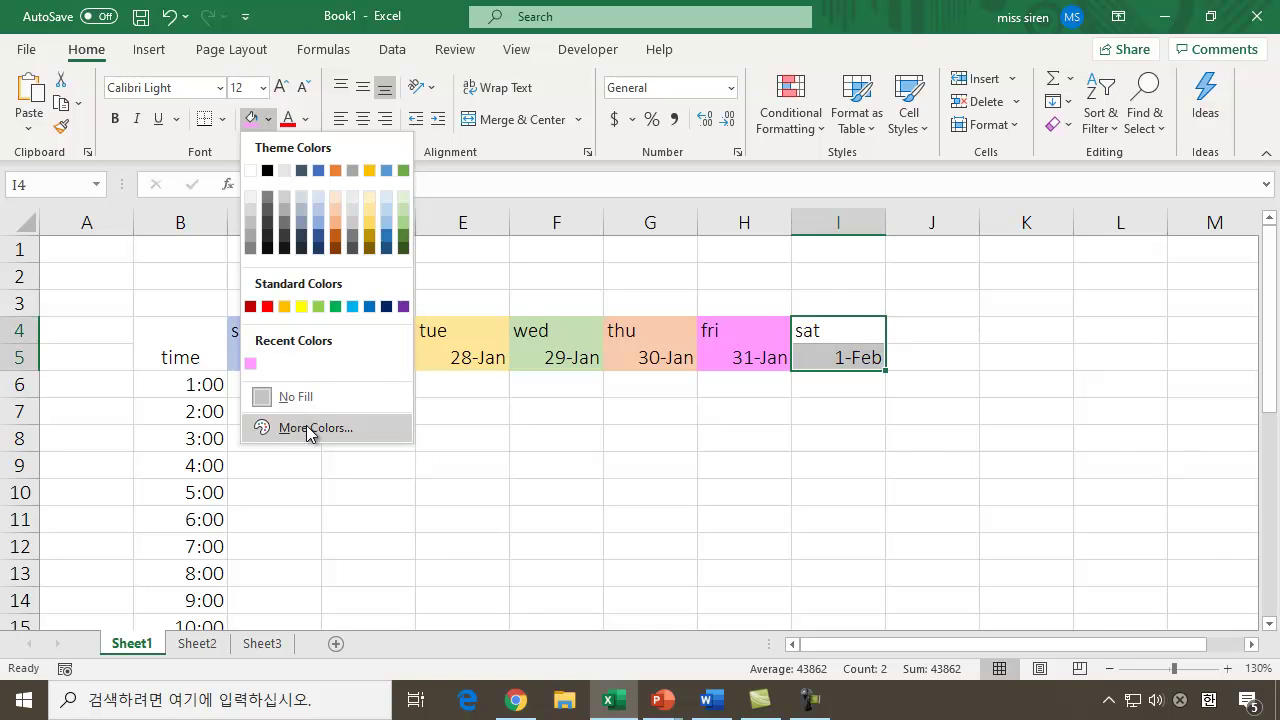
click(309, 431)
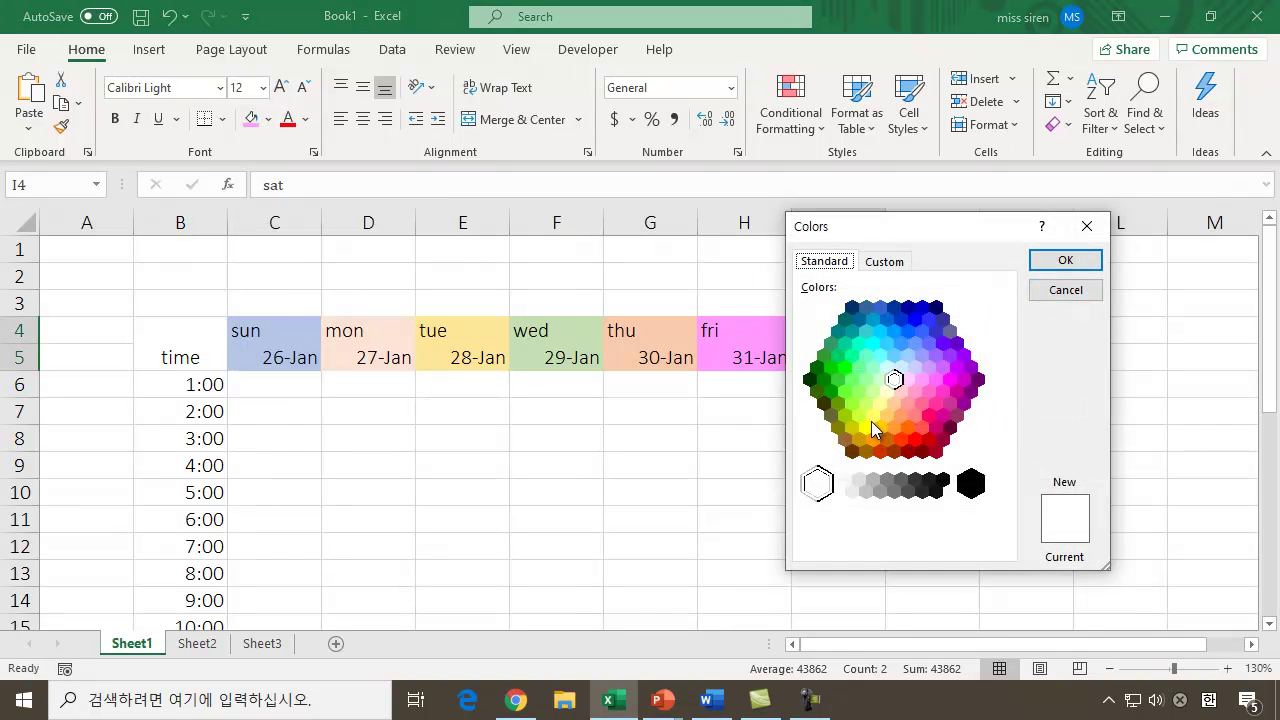
click(887, 416)
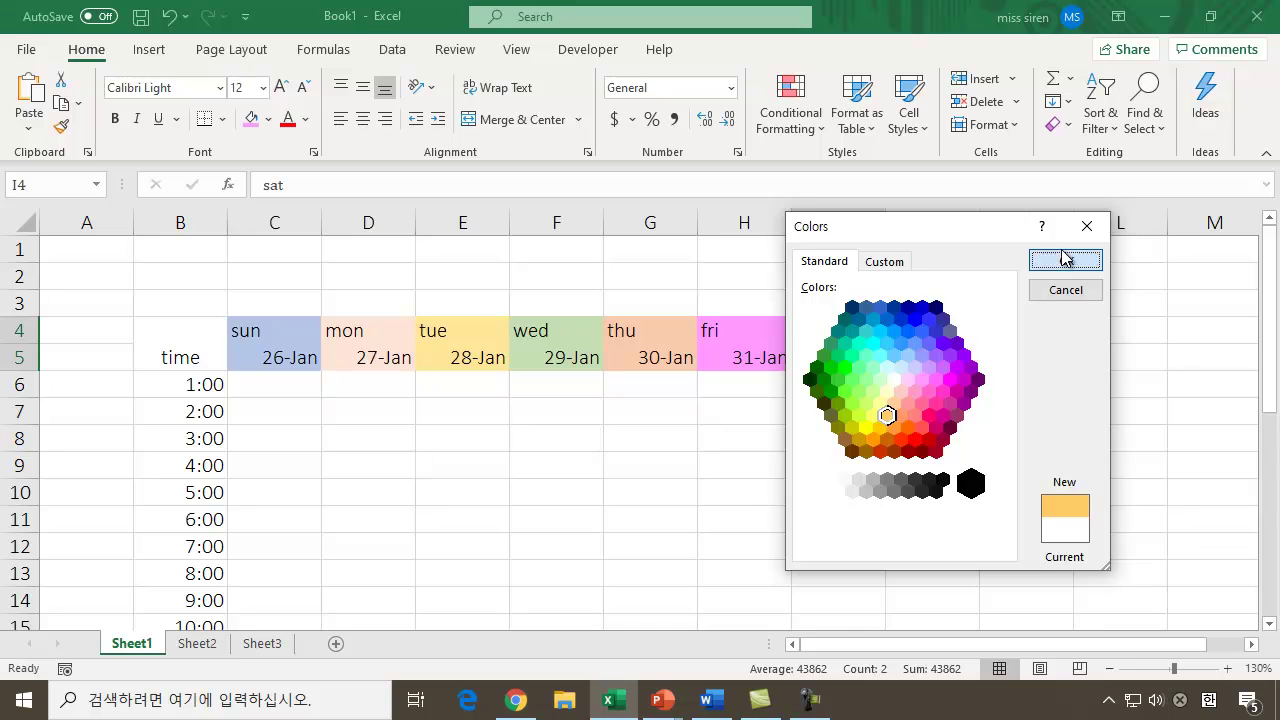
click(1064, 259)
click(850, 360)
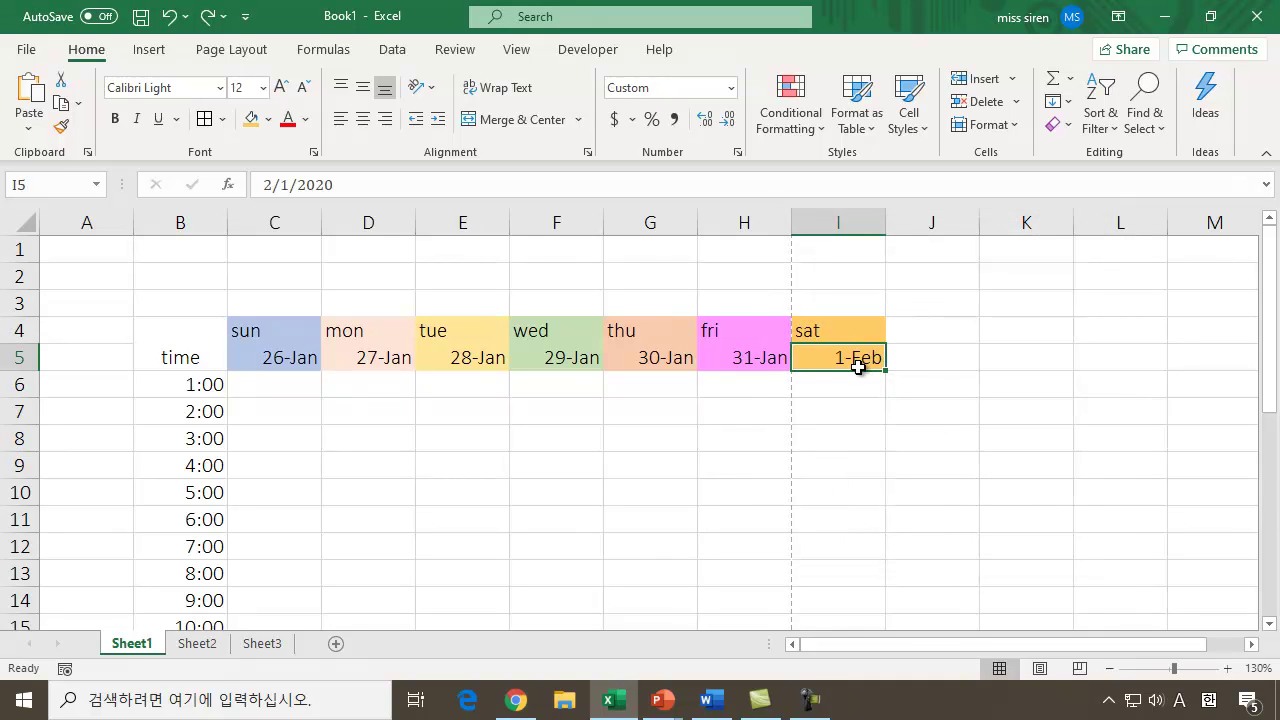
Apply All Borders to the whole timetable range B4:I29, from the time heading through the sat column's 0:00 row.
click(175, 347)
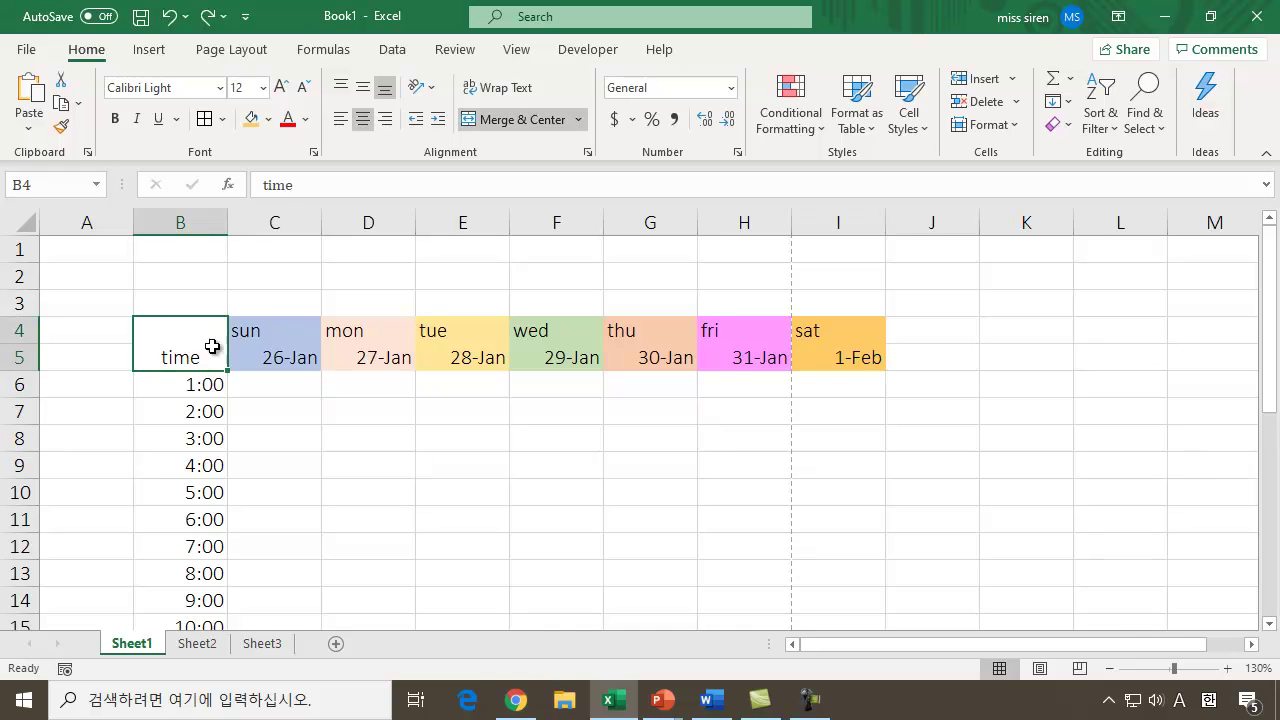
scroll(858, 384, down, 2)
scroll(858, 384, down, 5)
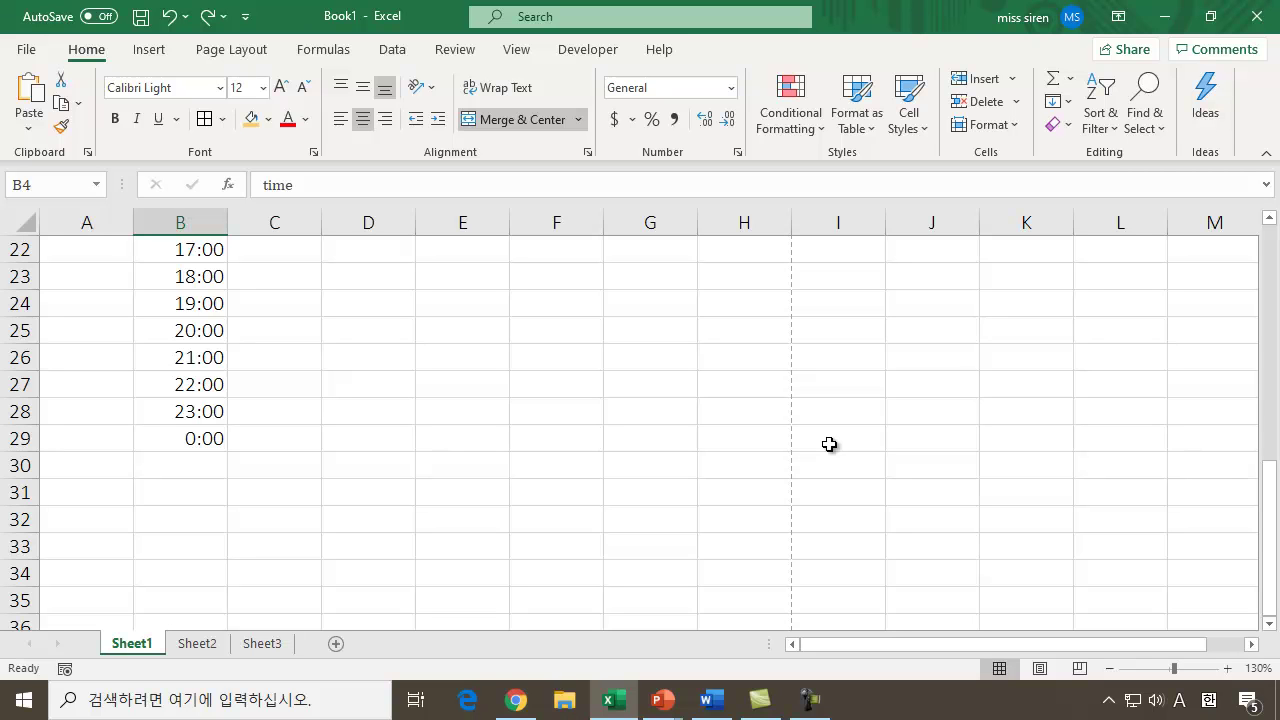
shift+click(828, 438)
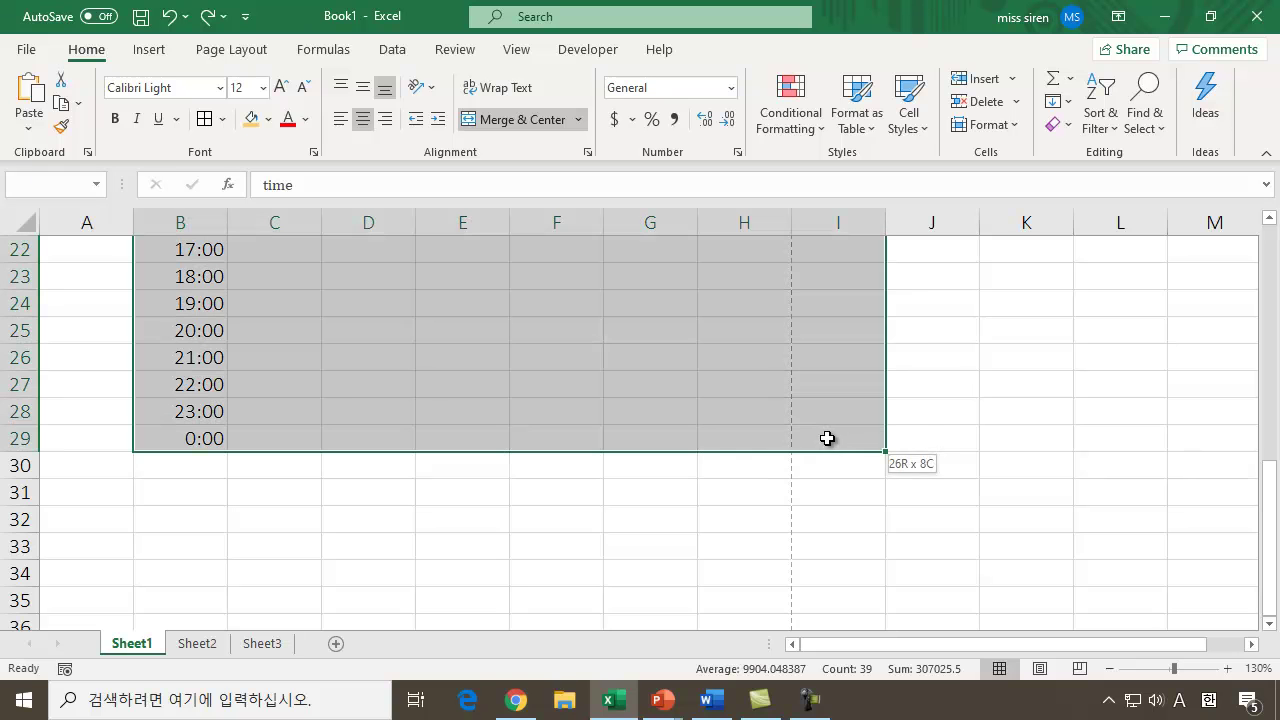
scroll(343, 380, up, 7)
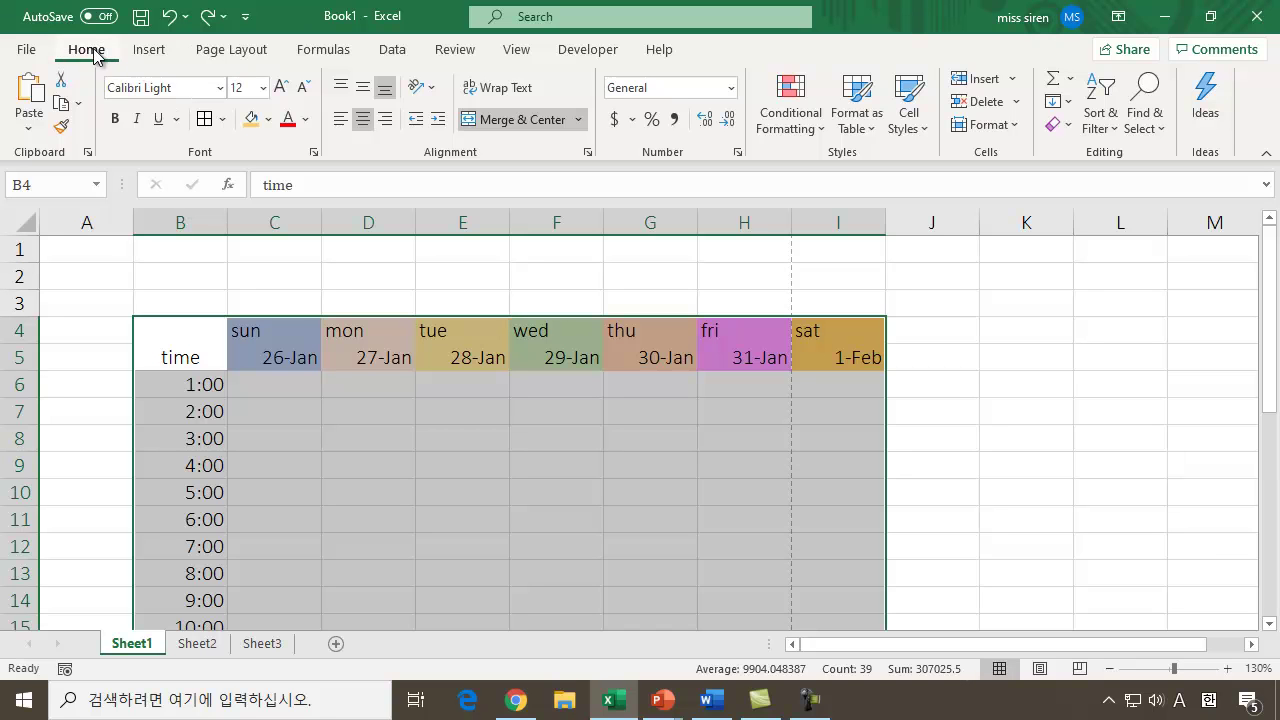
click(224, 119)
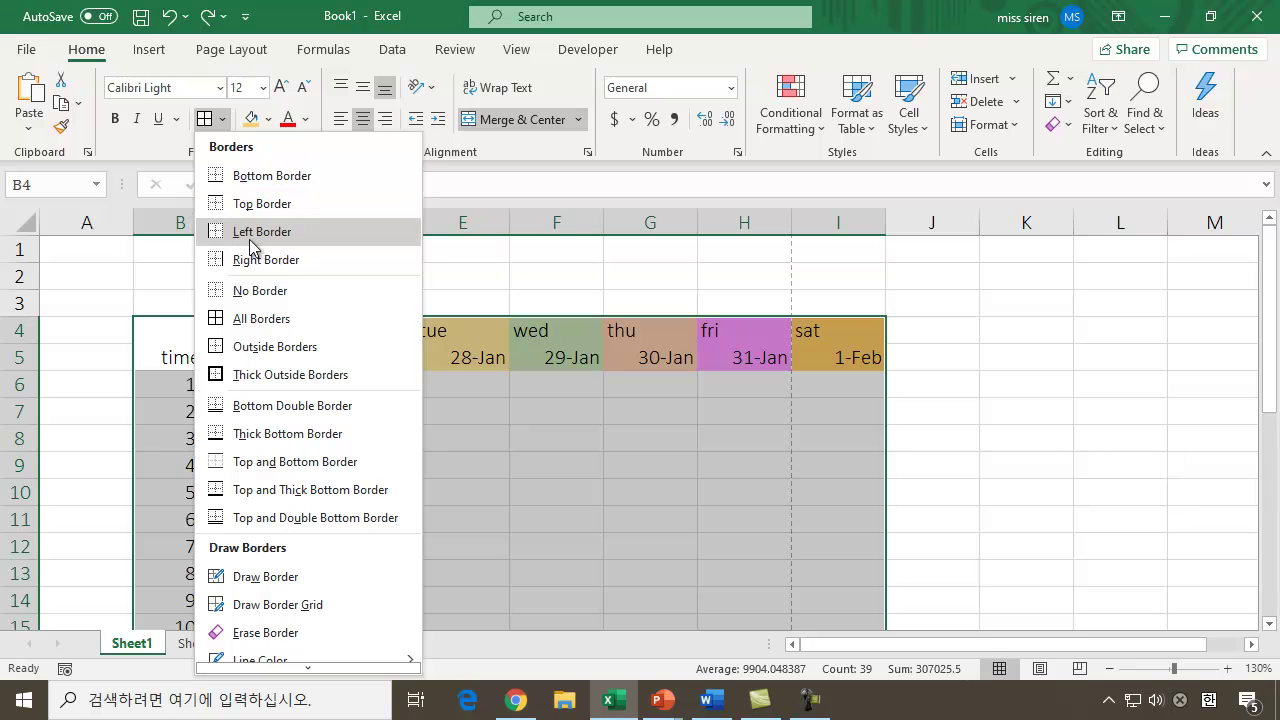
click(268, 319)
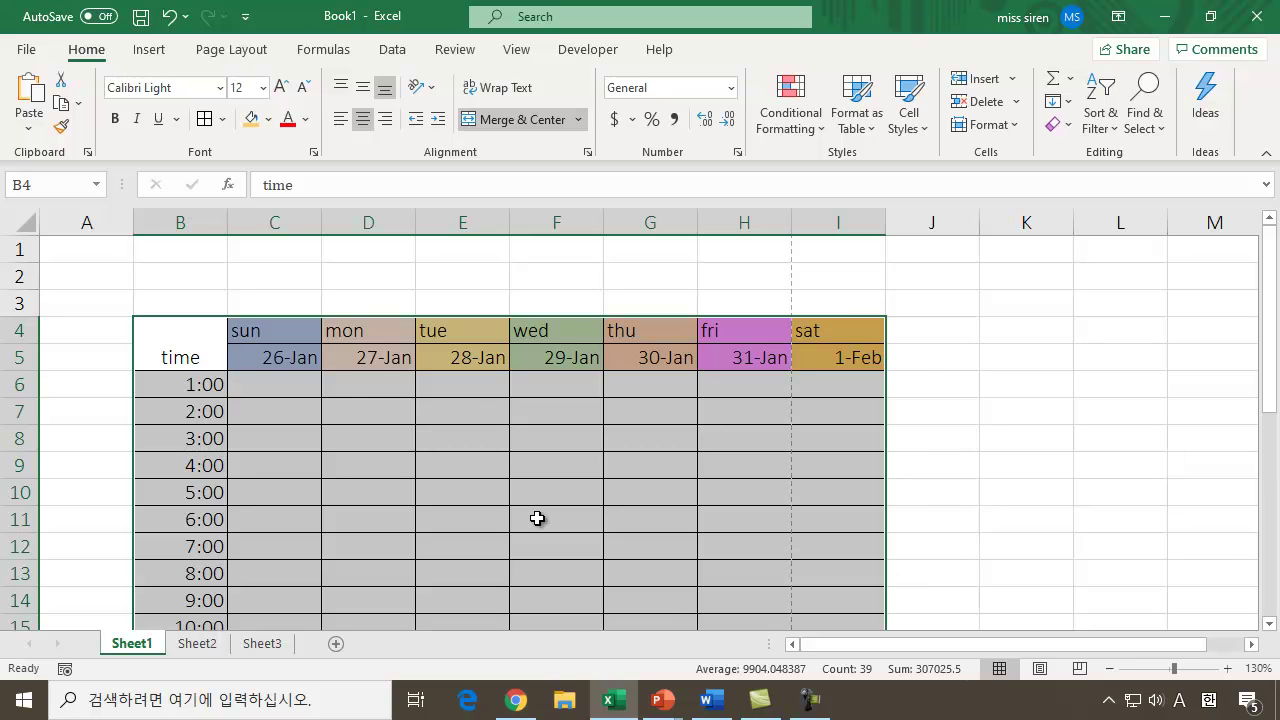
click(960, 404)
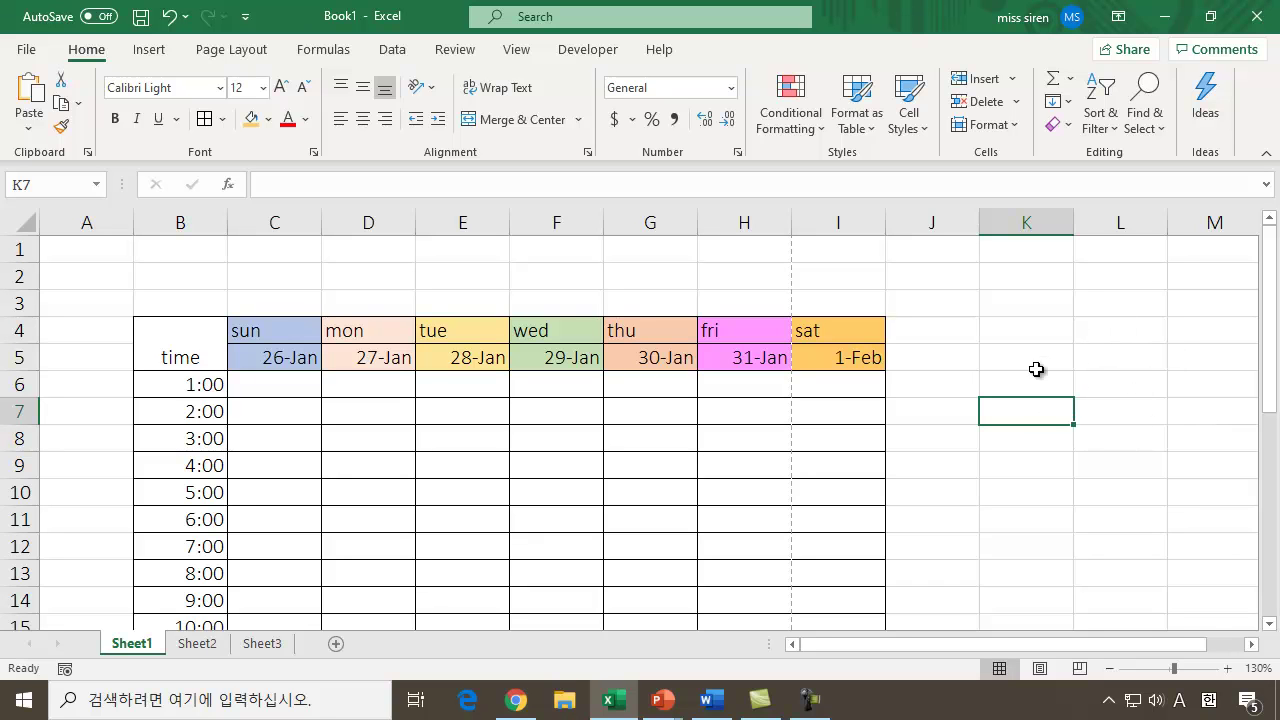
Examine the timetable's page layout in the print preview and return to the worksheet.
click(26, 49)
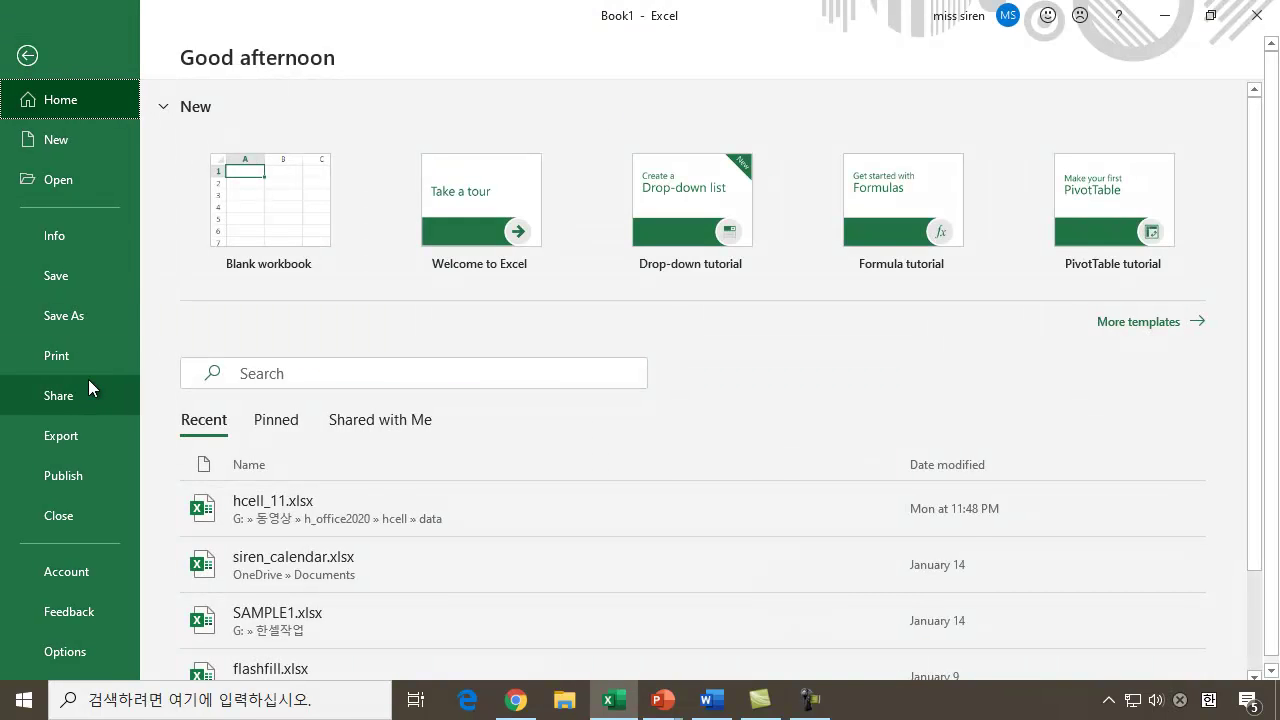
click(66, 357)
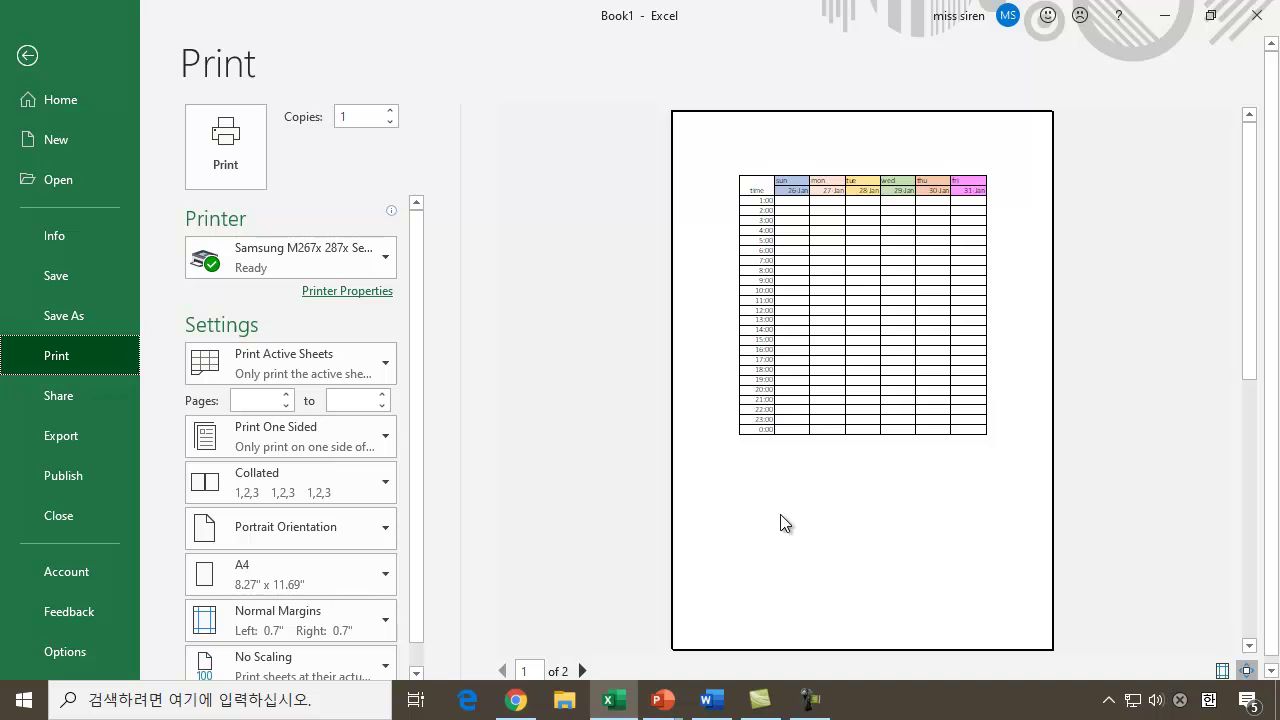
click(27, 56)
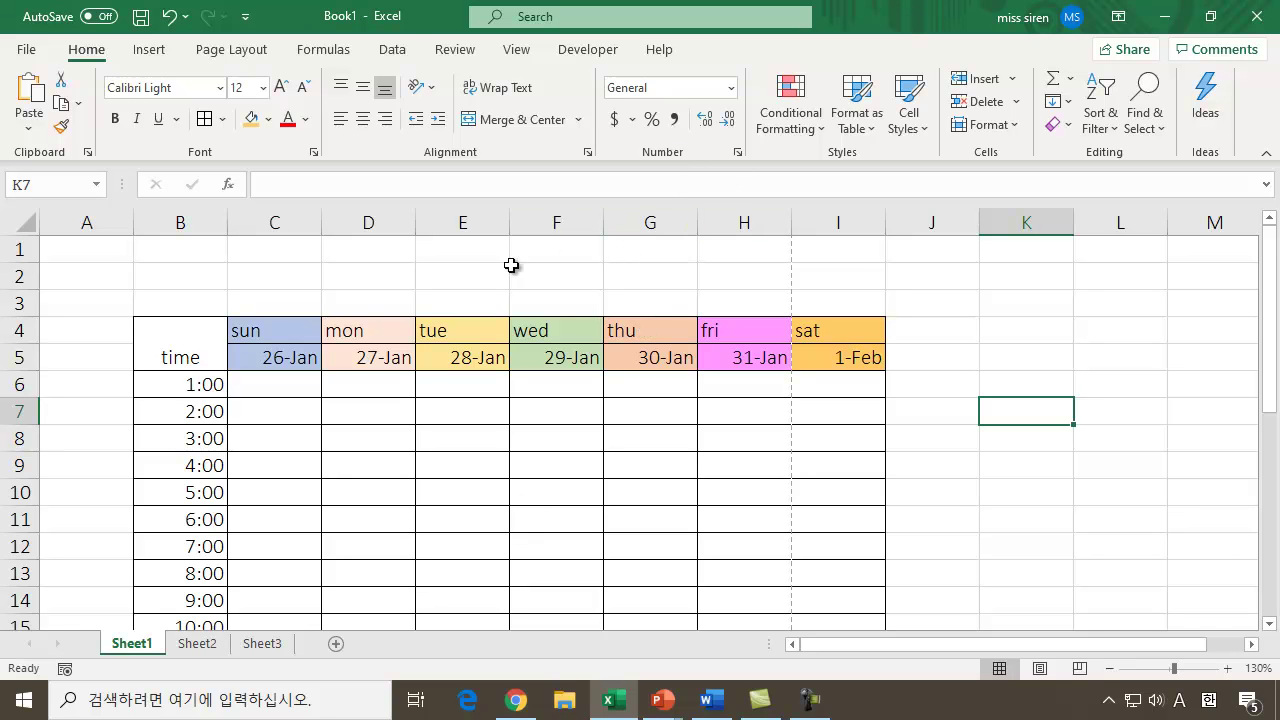
Hide the worksheet's gridlines so that only the timetable's own borders are displayed.
click(518, 50)
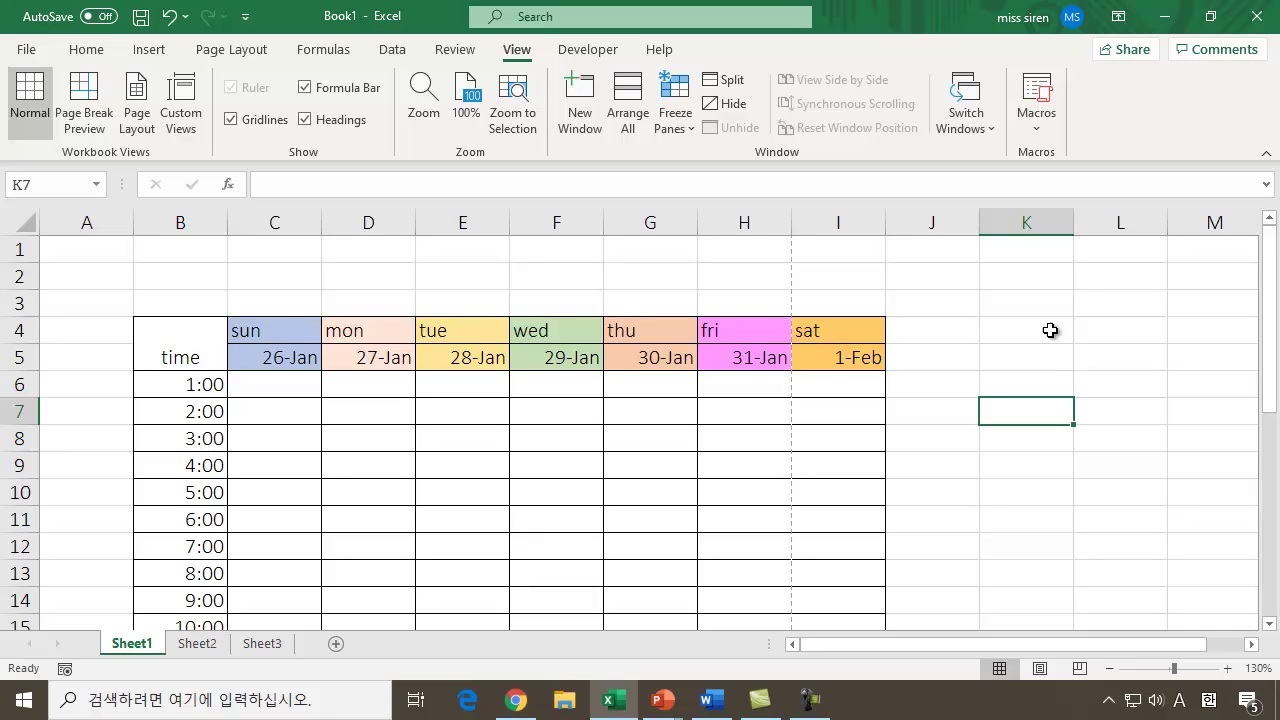
click(231, 120)
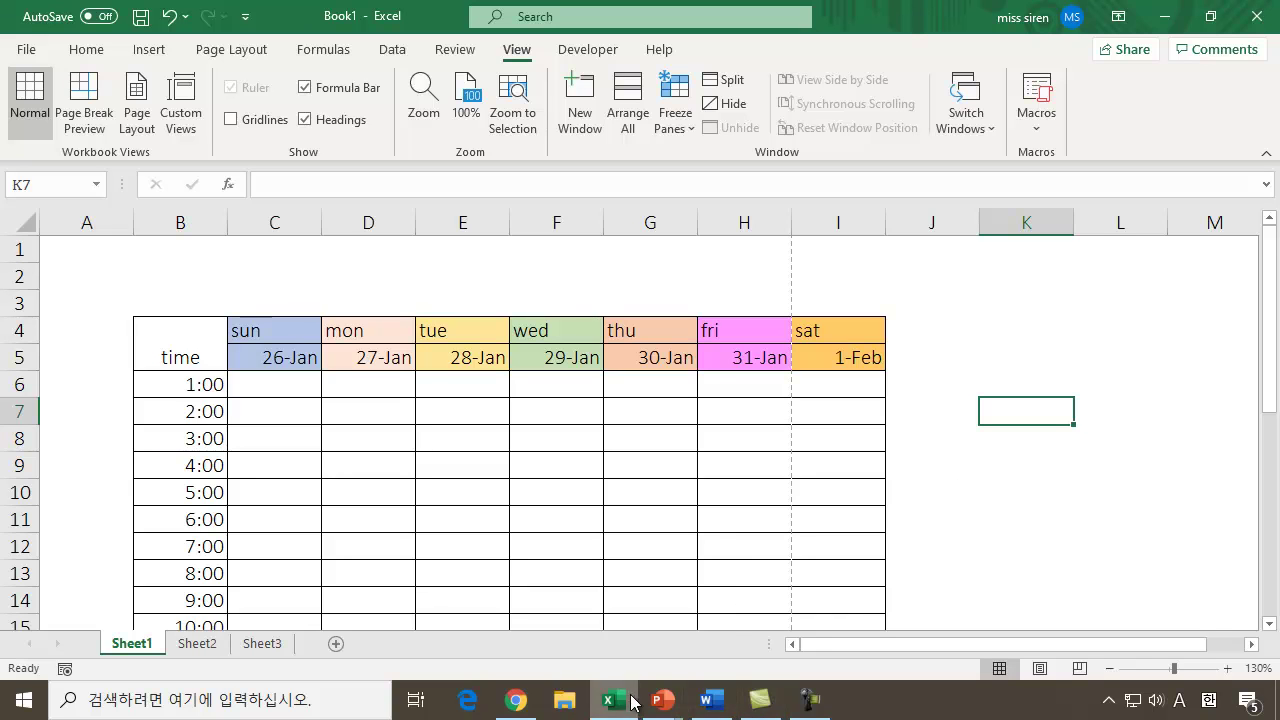
Switch to the PowerPoint slide show window to display the closing slide.
mouse_move(662, 700)
click(686, 583)
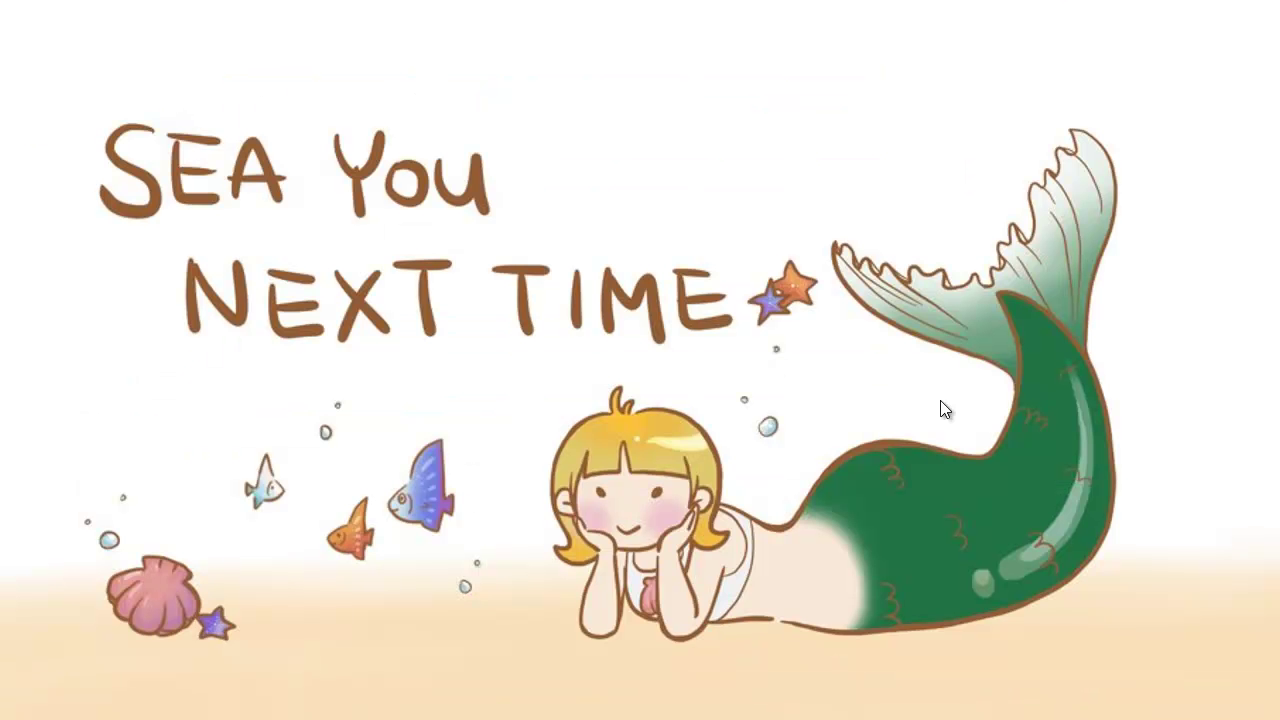